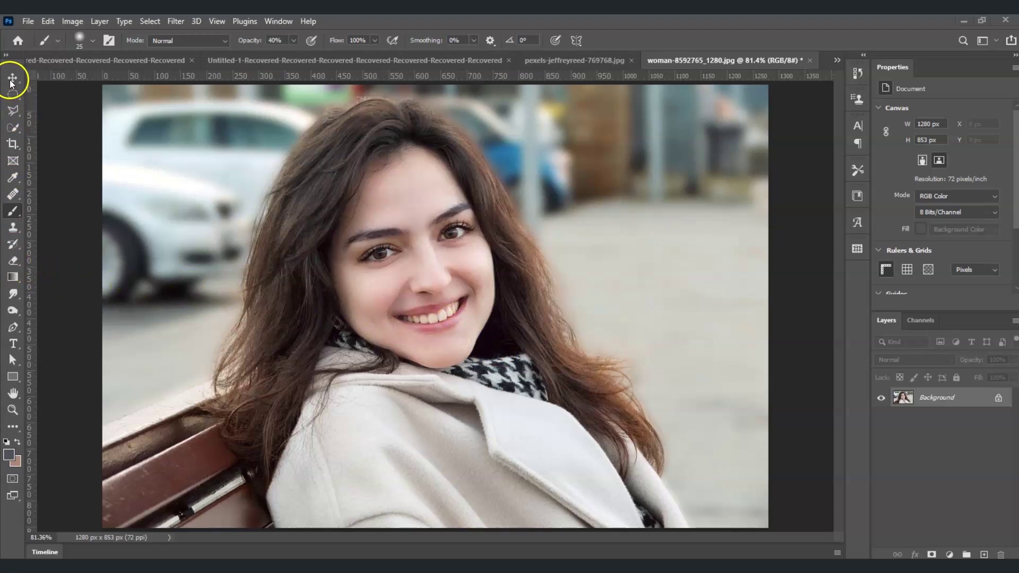
- Trace a Polygonal Lasso selection around the mouth, cheeks and chin
left_click(14, 114)
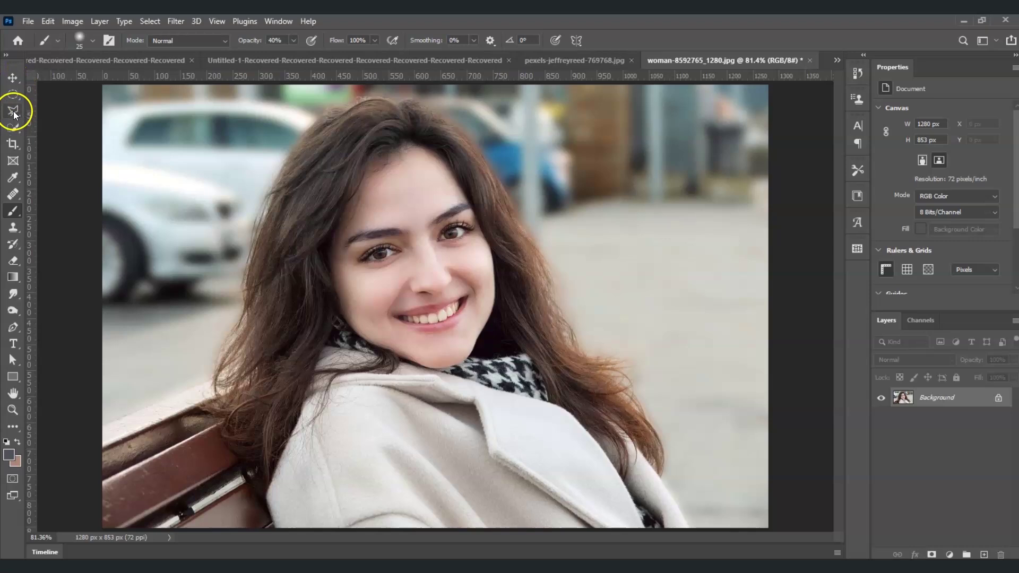
left_click(68, 113)
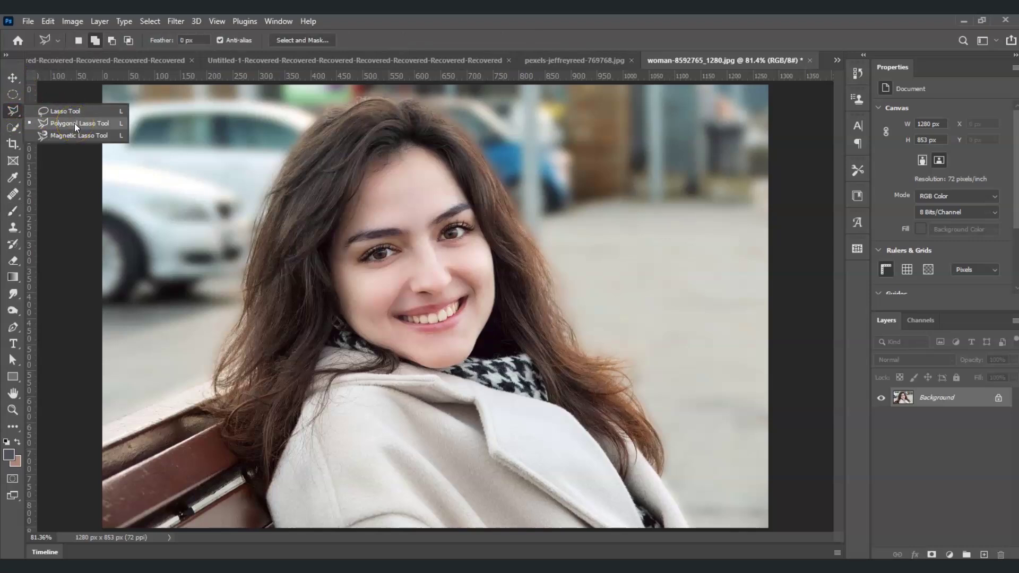
left_click(74, 123)
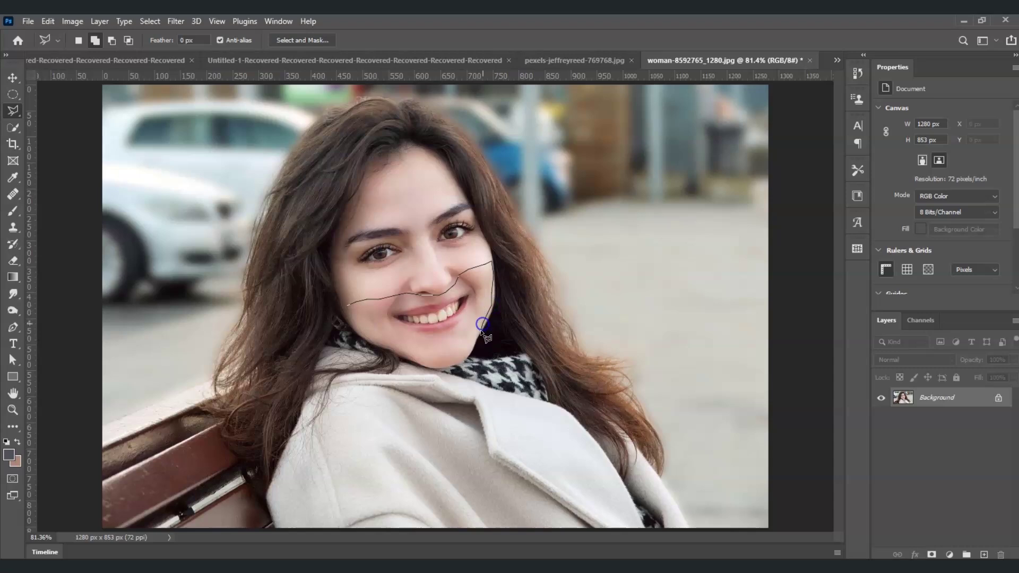
left_click(349, 307)
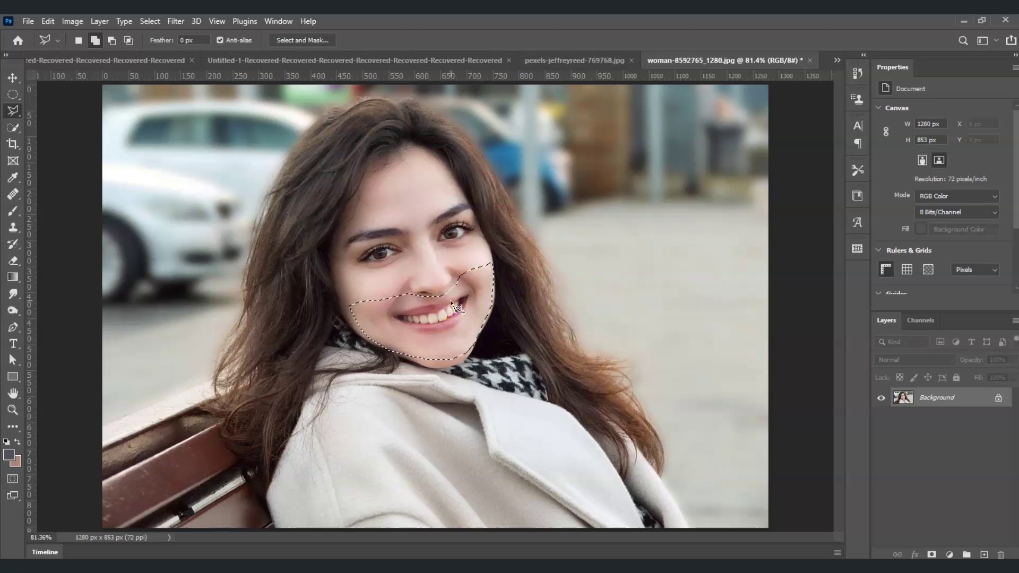
- Copy the lower-face selection to Layer 1 and hide the Background to check the cut-out
key("ctrl+j")
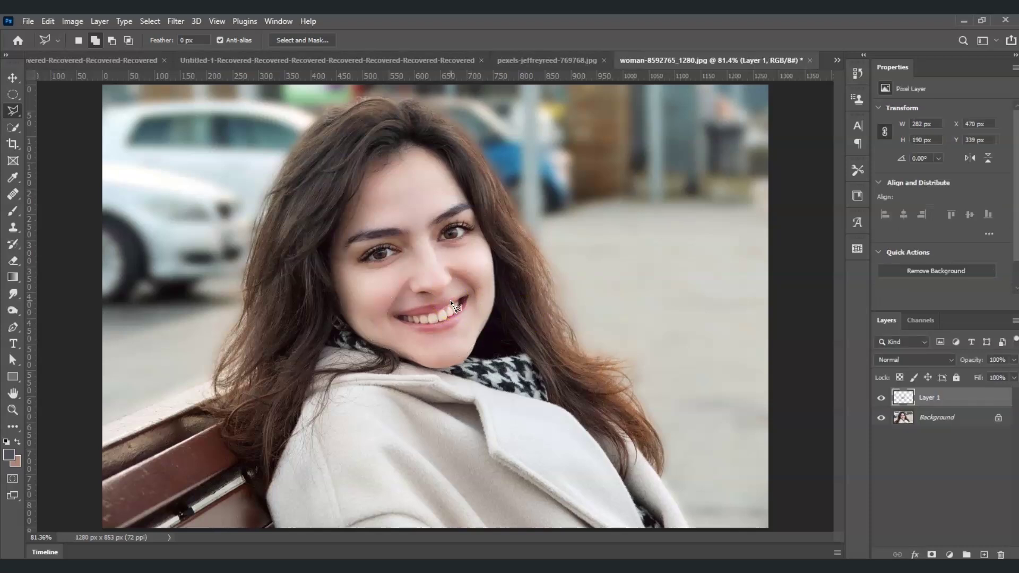
left_click(881, 417)
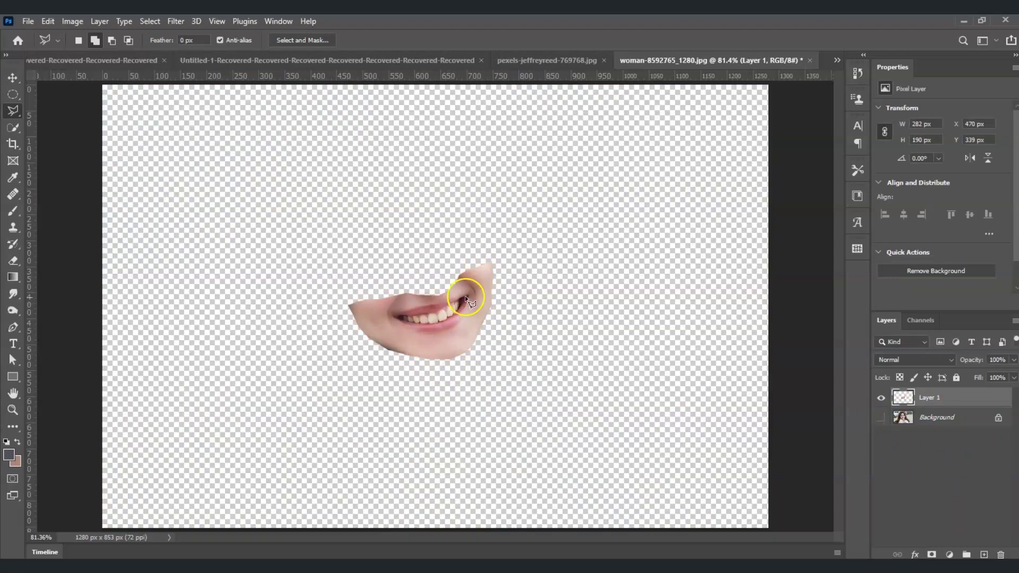
left_click(880, 417)
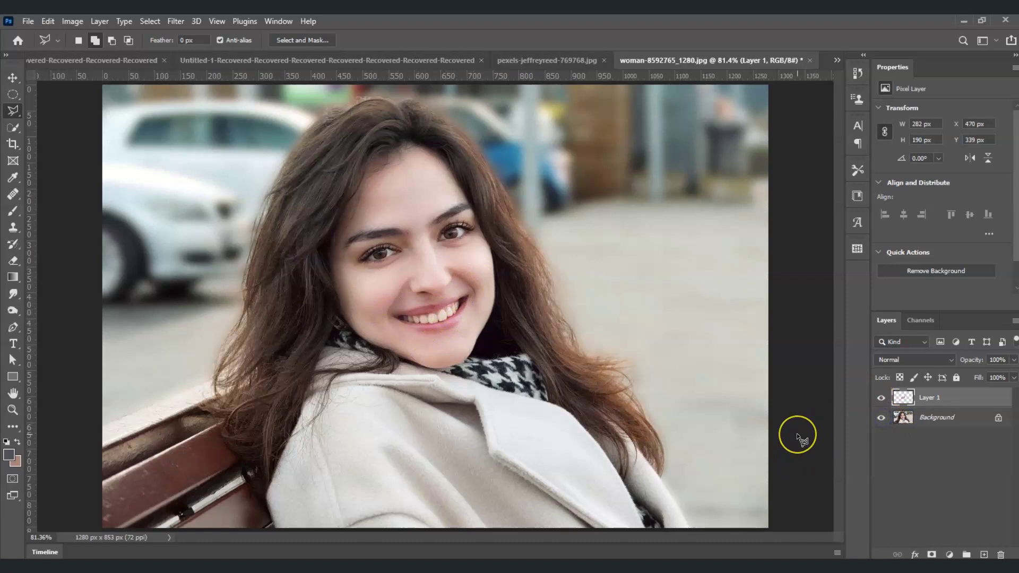
left_click(880, 417)
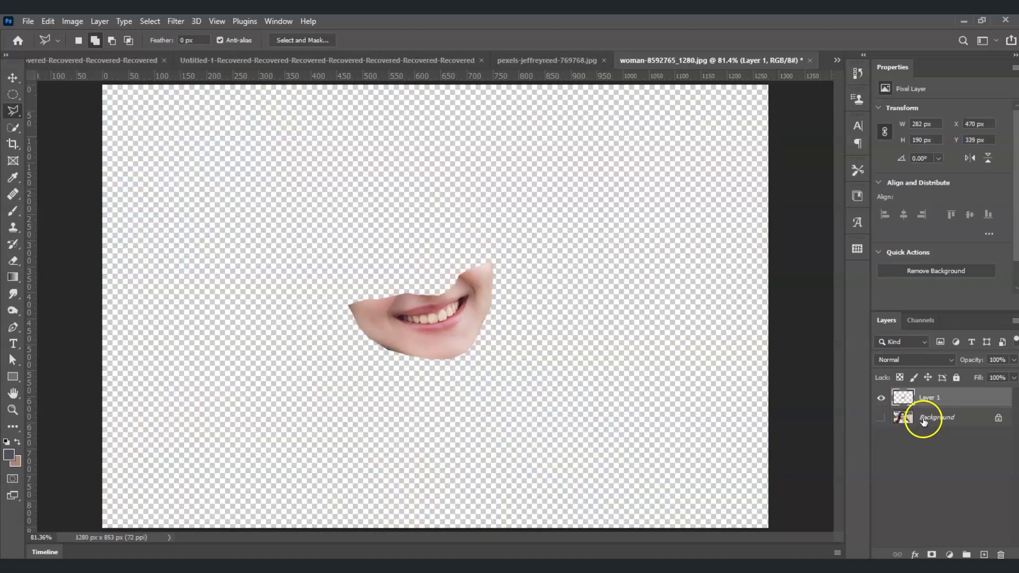
left_click(923, 417)
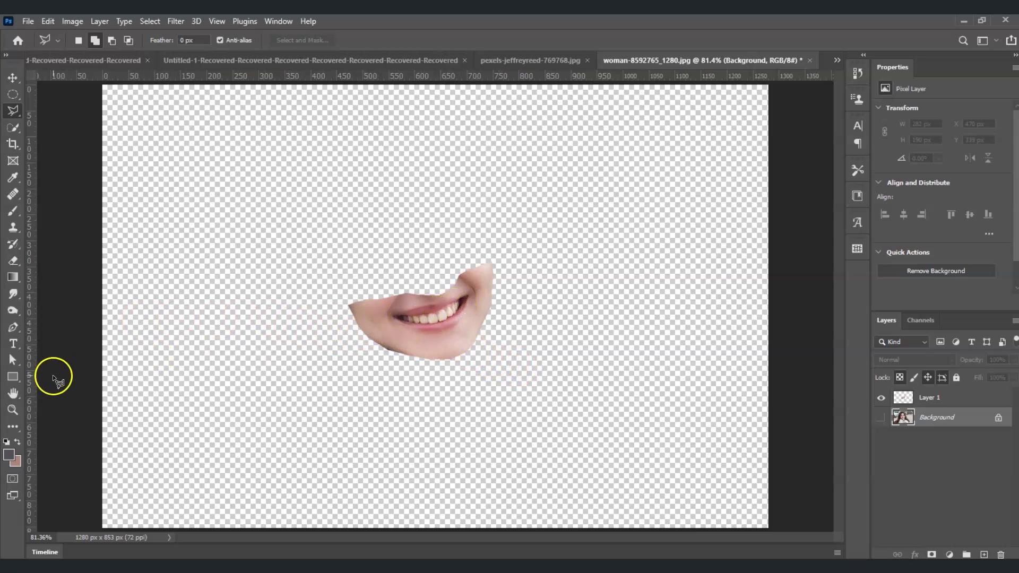
- Zoom in on the mouth and trace a polygonal selection around the upper teeth
left_click(13, 410)
left_click(405, 313)
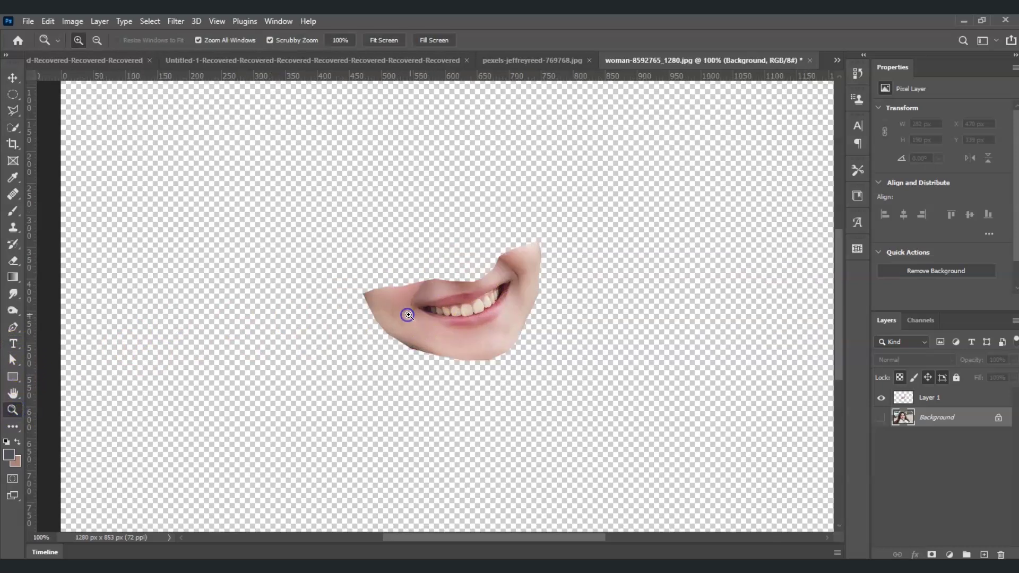
left_click(406, 311)
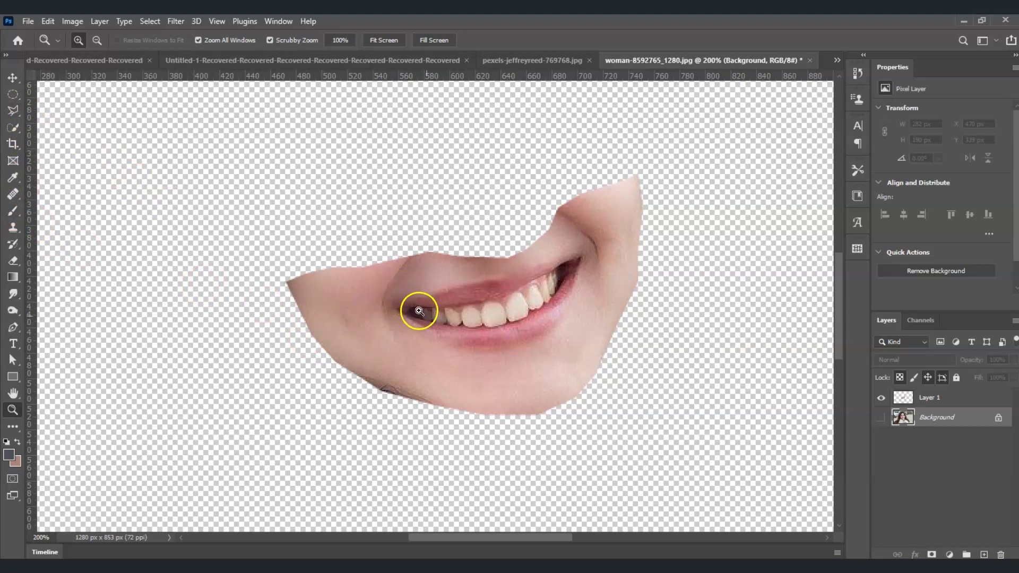
key("l")
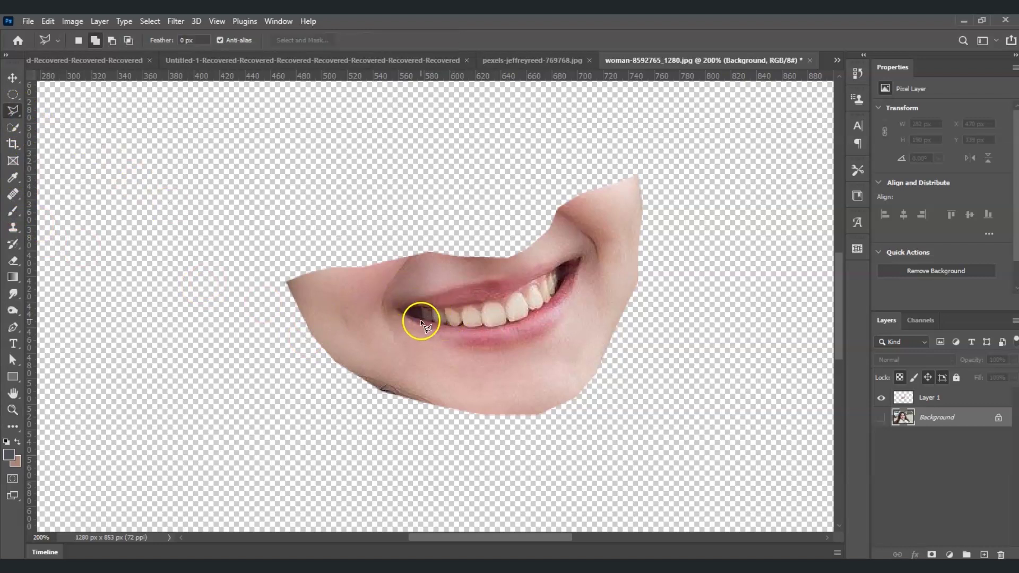
left_click(416, 310)
left_click(542, 275)
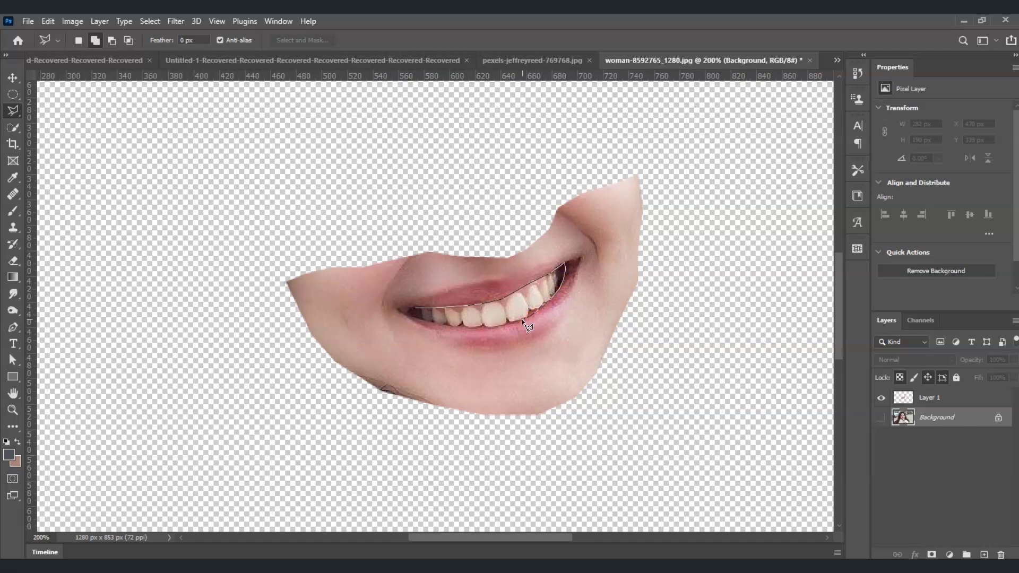
left_click(421, 319)
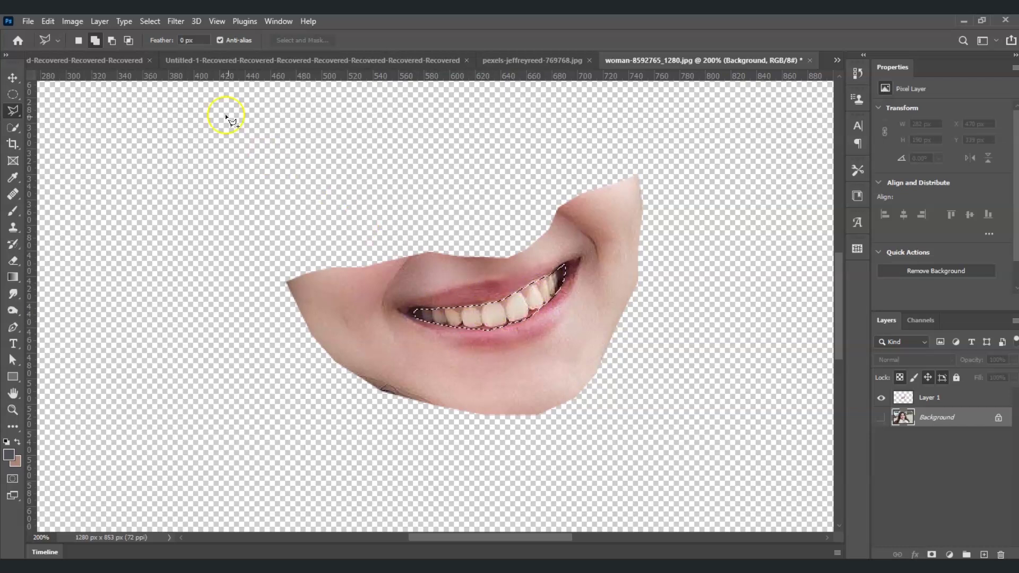
- Feather the teeth selection by a 0.5-pixel radius
left_click(151, 24)
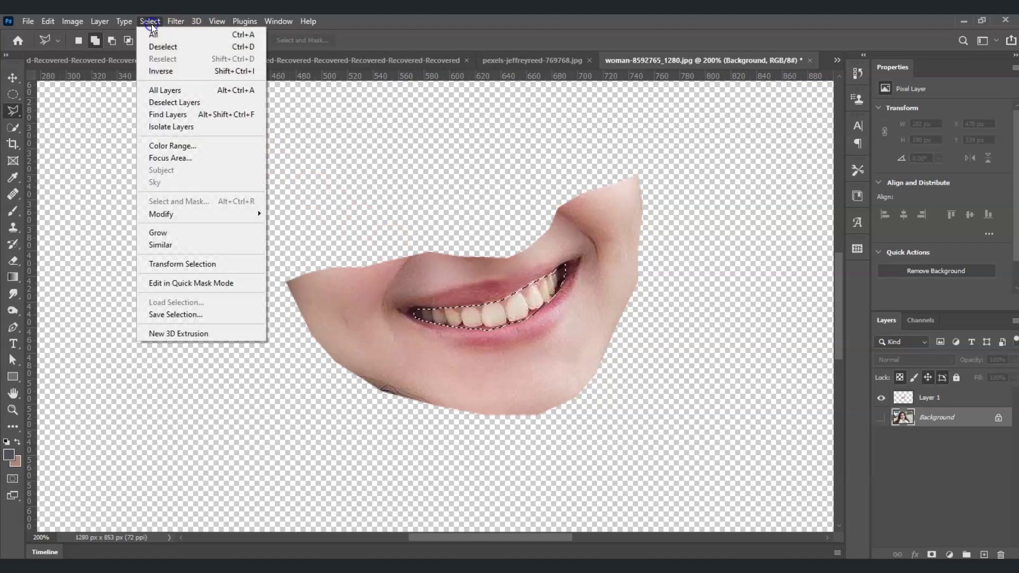
mouse_move(245, 214)
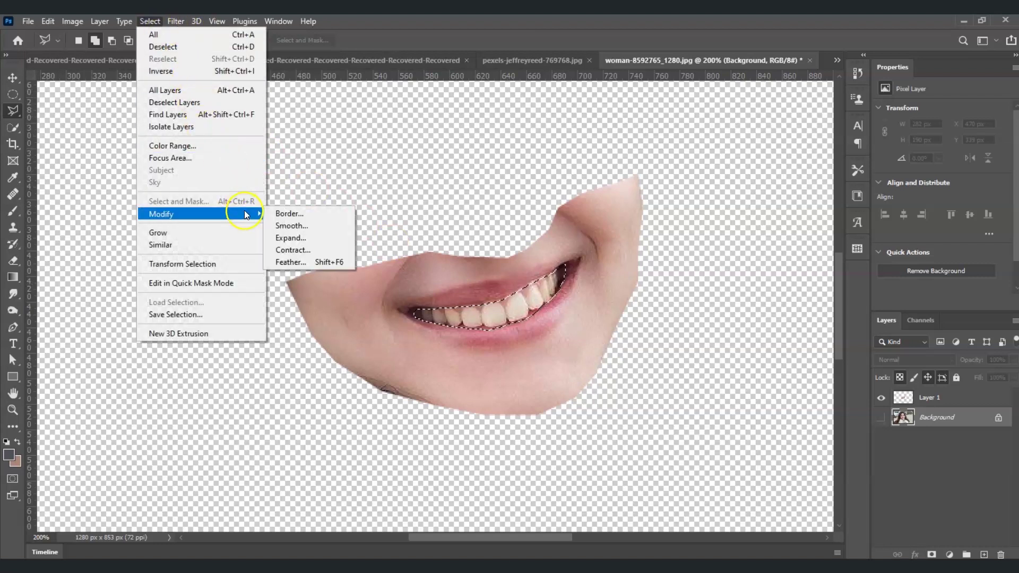
left_click(307, 260)
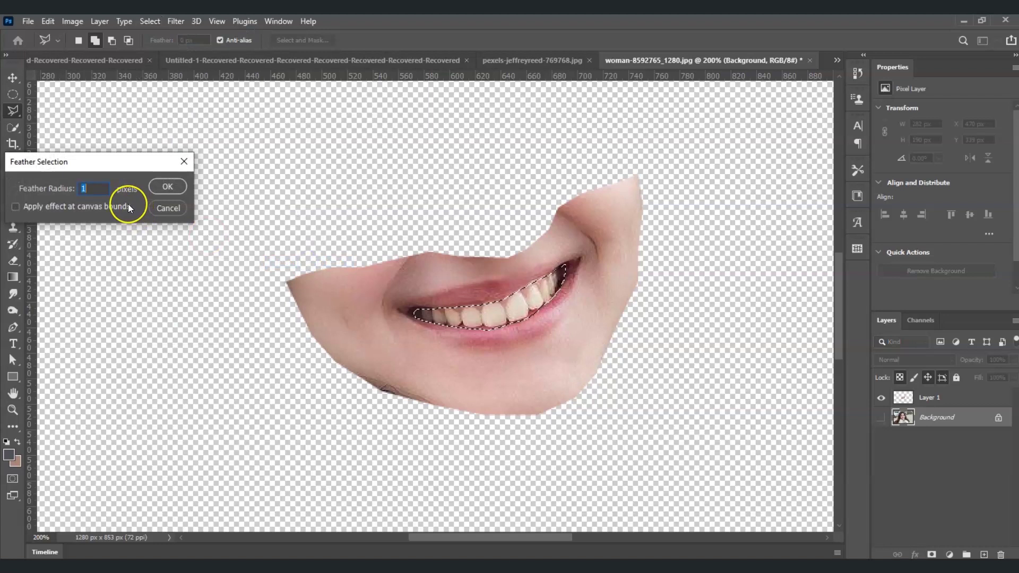
type(".")
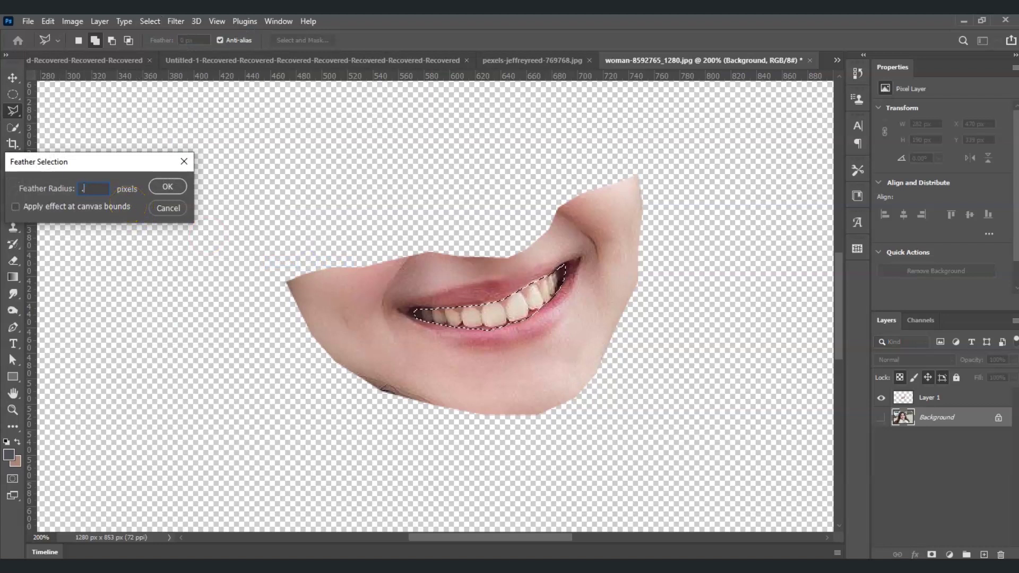
type("5")
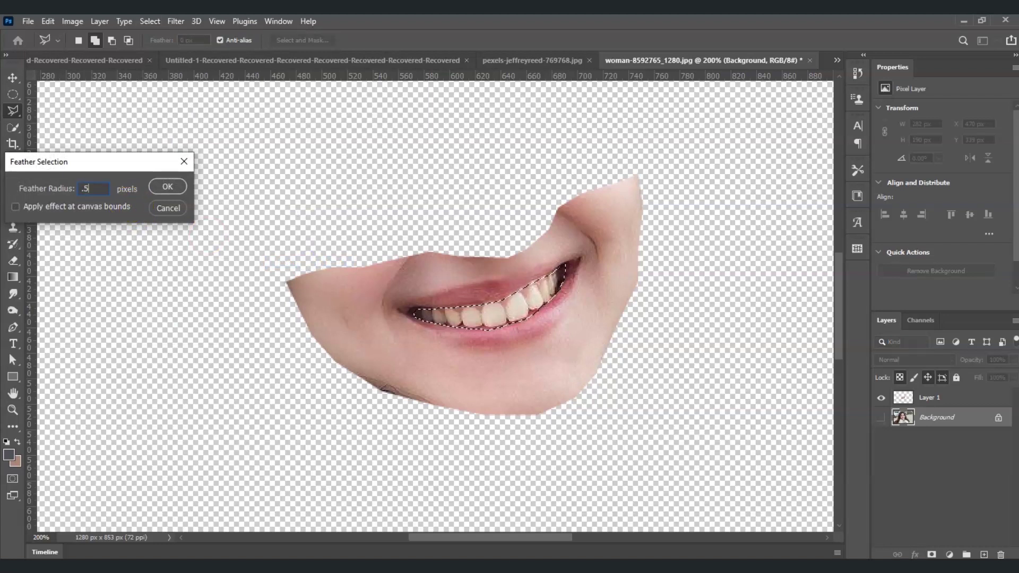
left_click(191, 193)
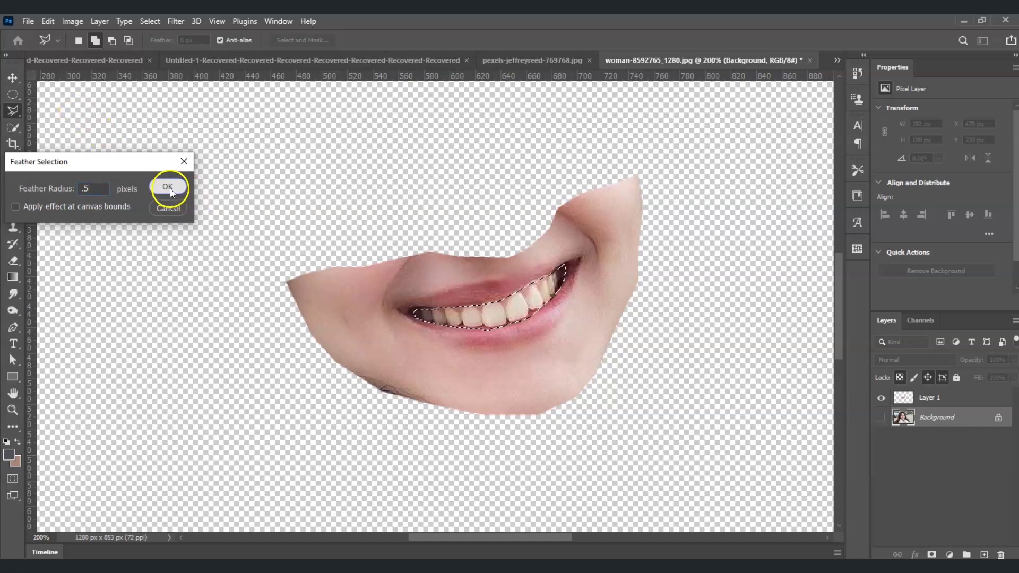
left_click(169, 188)
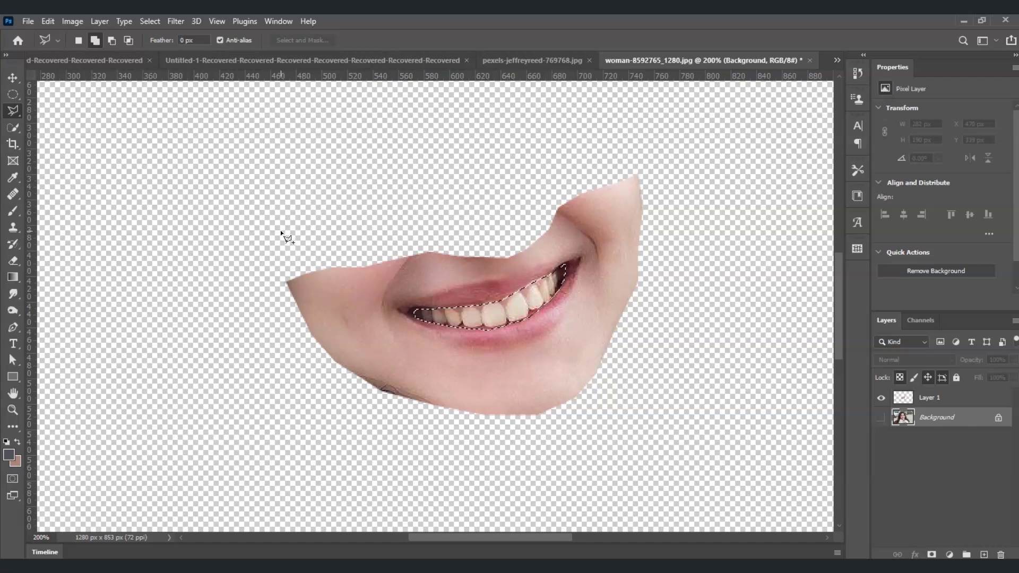
- Delete the selected teeth from Layer 1 and deselect
left_click(941, 402)
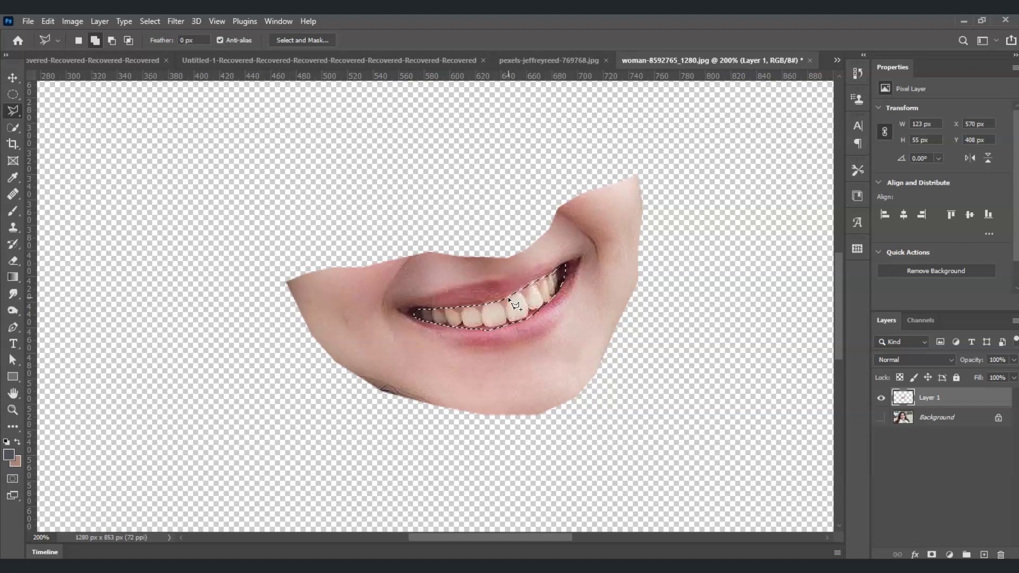
key("Delete")
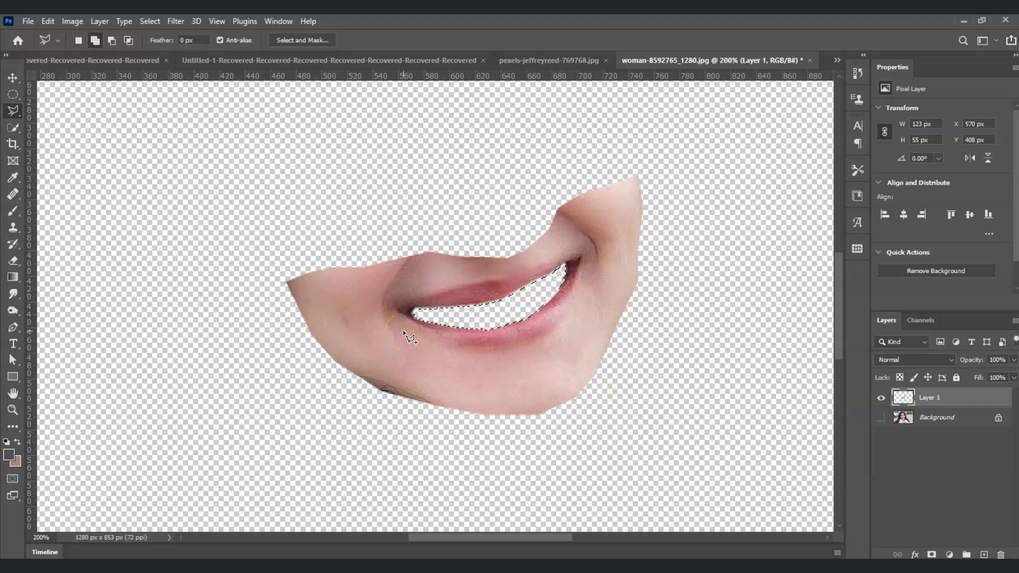
key("ctrl+d")
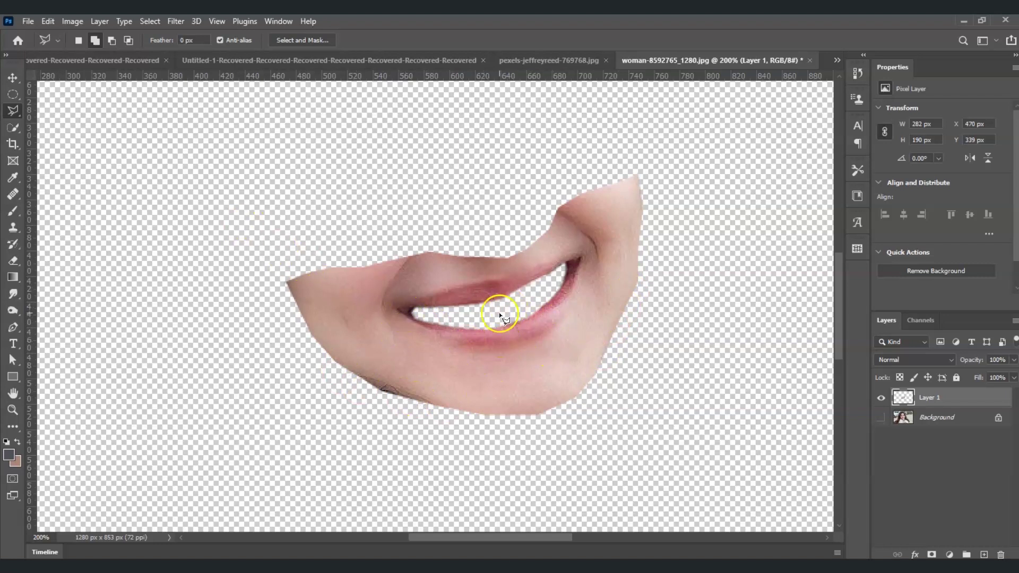
- Lasso around the upper lip and the skin above it, starting from the cheek edge
left_click(289, 288)
left_click(329, 307)
left_click(379, 308)
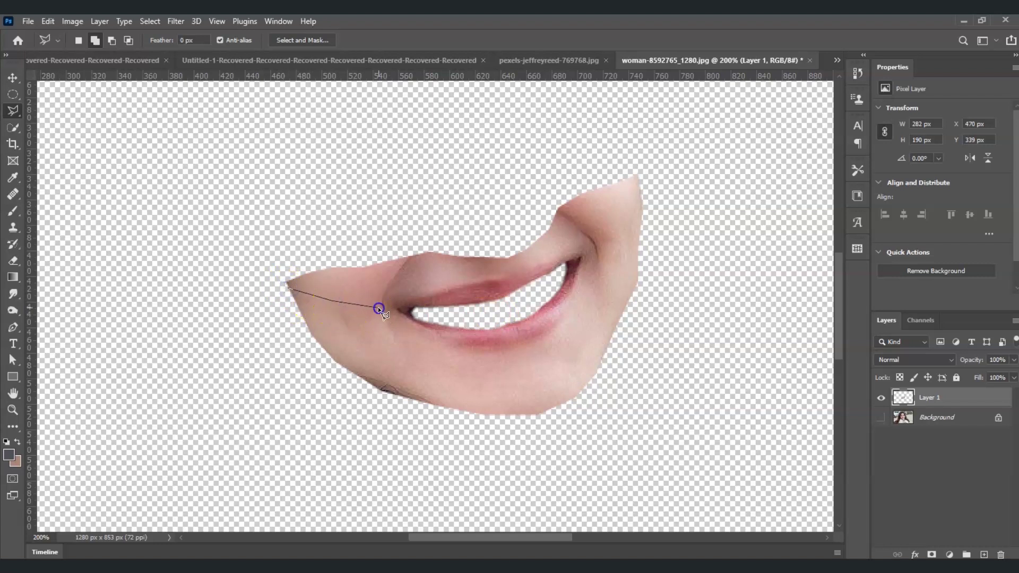
left_click(414, 311)
left_click(426, 312)
left_click(436, 310)
mouse_move(456, 308)
left_mouse_down()
mouse_move(512, 299)
mouse_move(567, 267)
left_mouse_up()
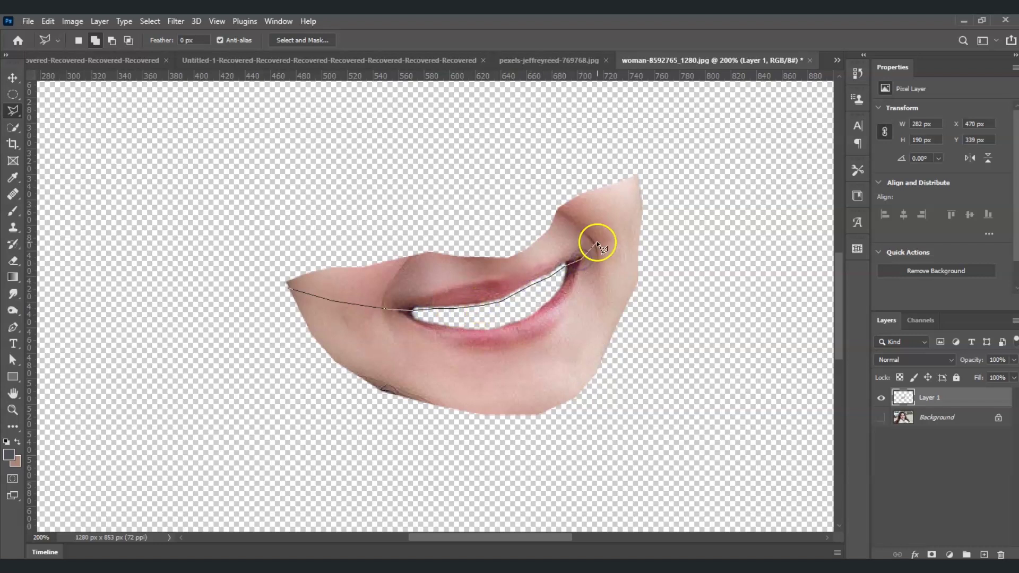
mouse_move(629, 210)
left_mouse_down()
mouse_move(656, 168)
mouse_move(328, 217)
left_mouse_up()
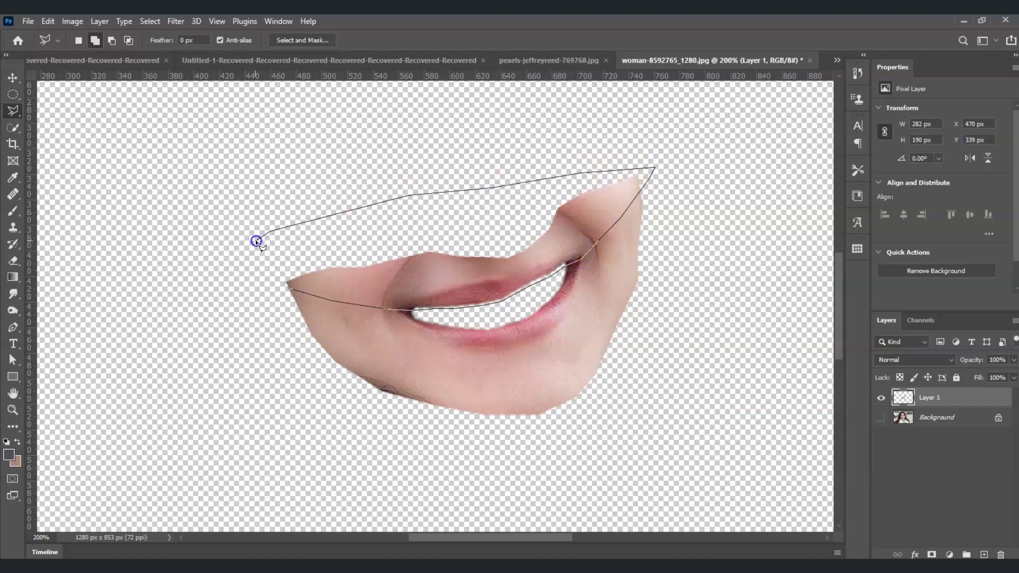
left_click(288, 290)
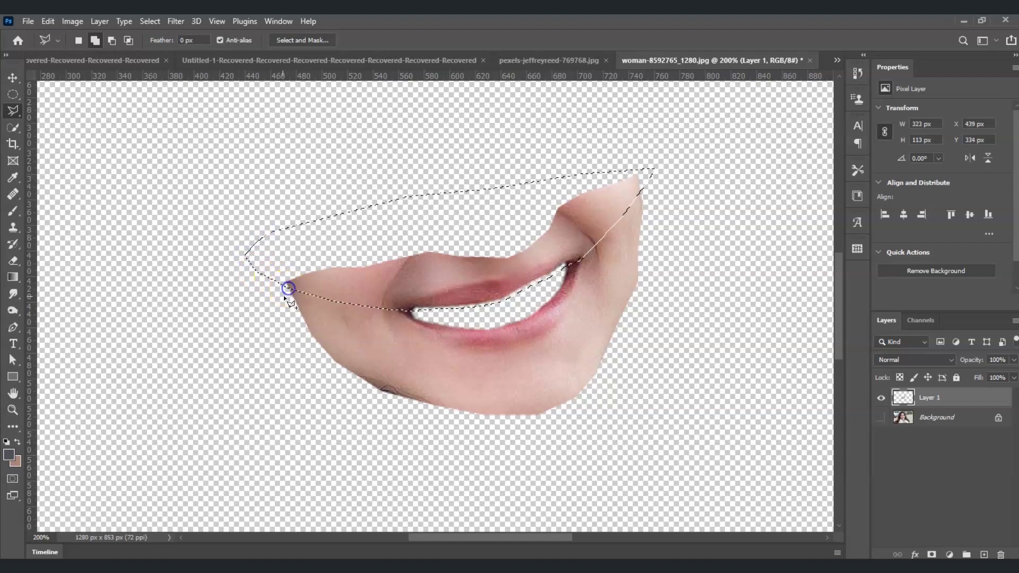
- Copy the upper lip selection to Layer 2 and toggle each lip layer to check the split
double_click(615, 212)
key("ctrl+j")
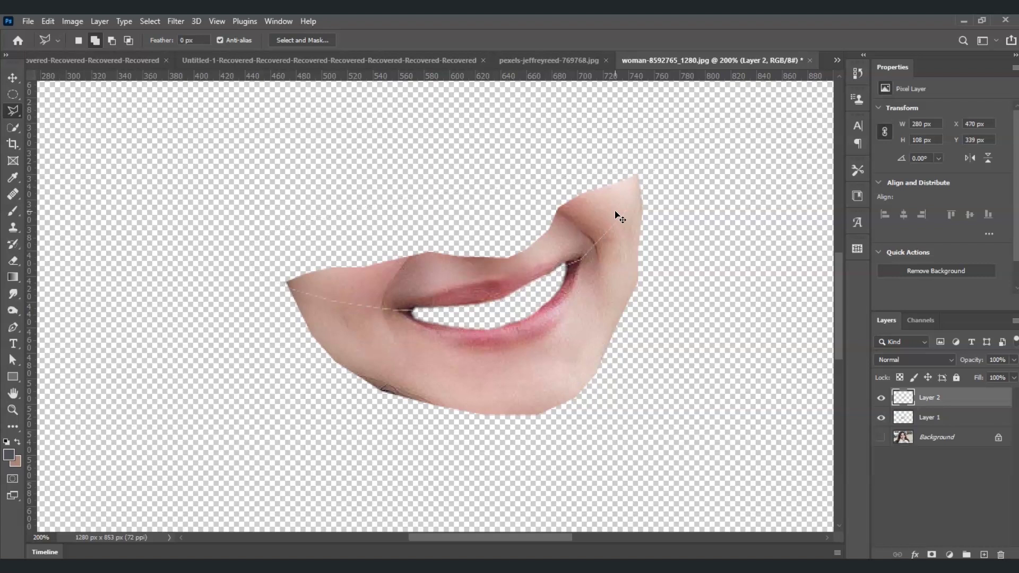
left_click(778, 196)
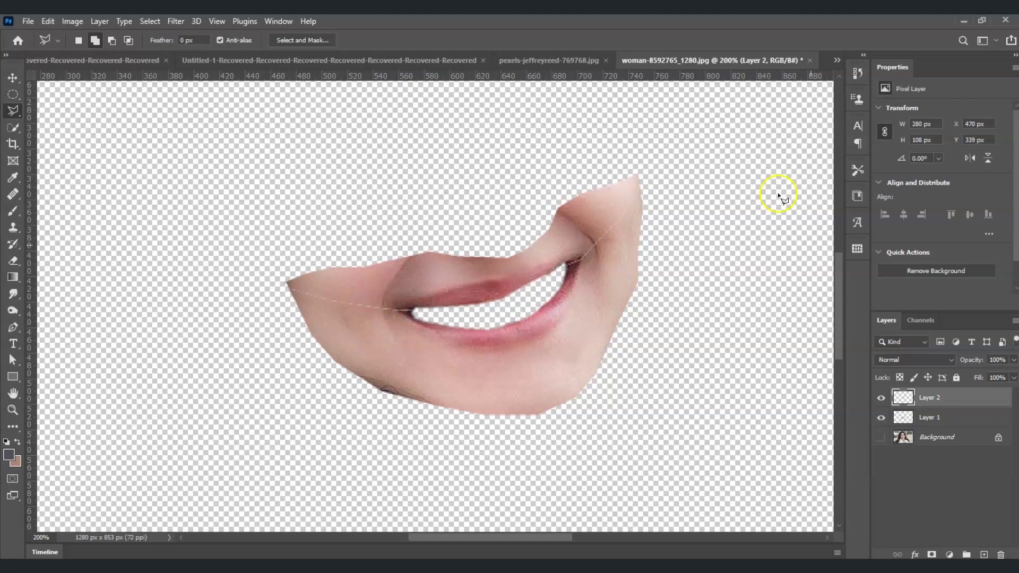
left_click(881, 418)
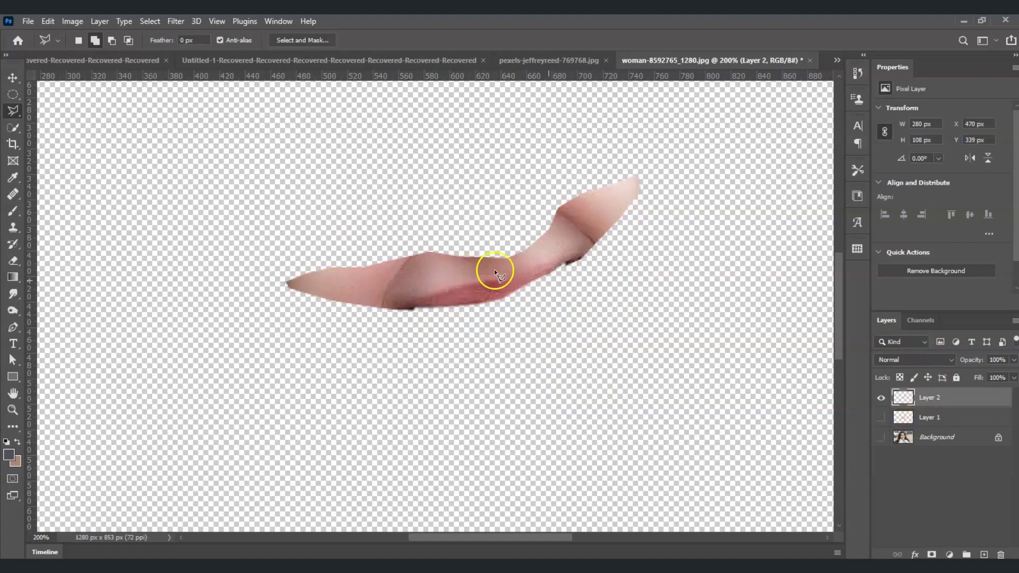
left_click(881, 416)
left_click(881, 397)
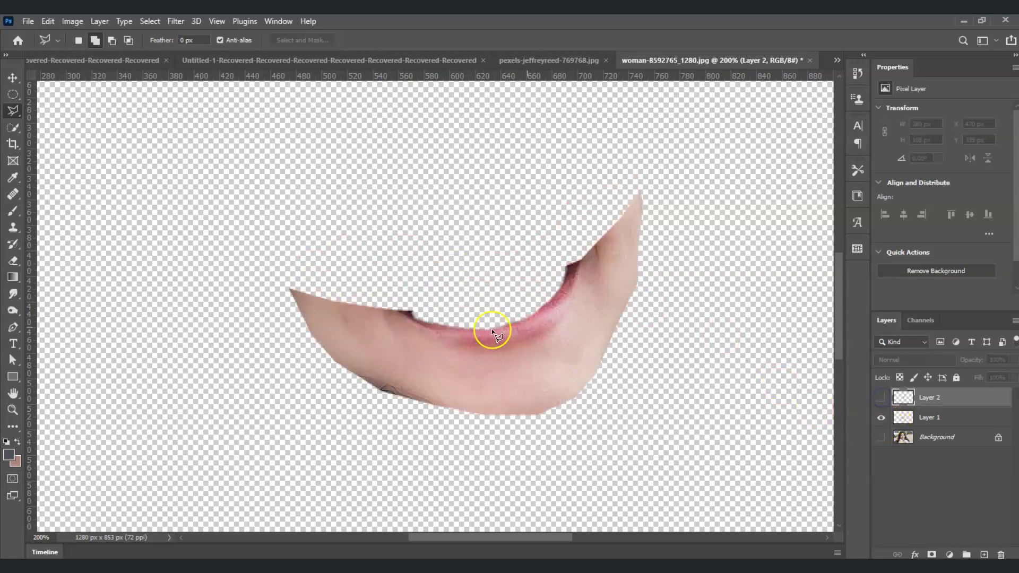
left_click(880, 397)
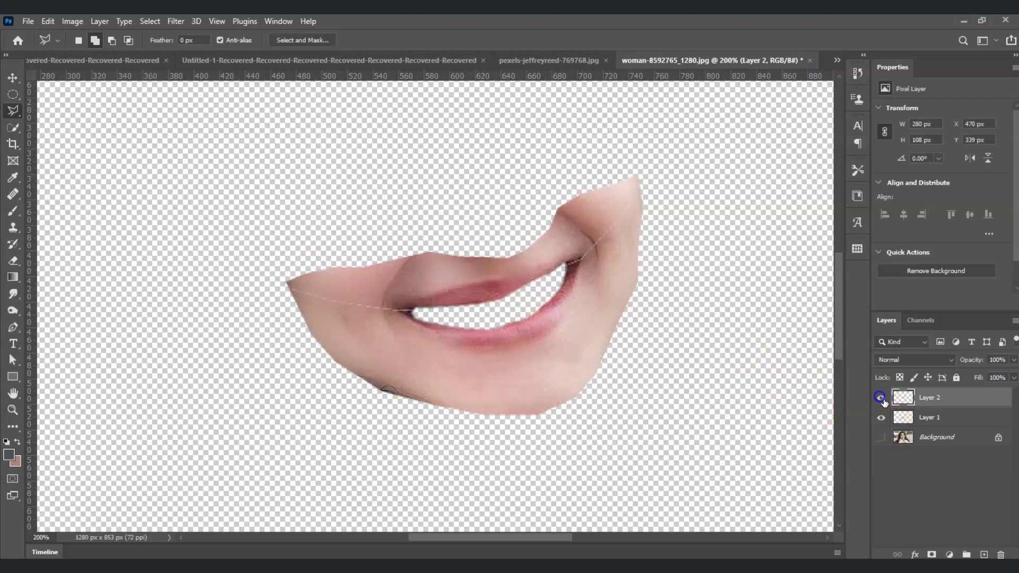
- Rename Layer 1 to 'lower lip' and Layer 2 to 'upper lip'
double_click(935, 422)
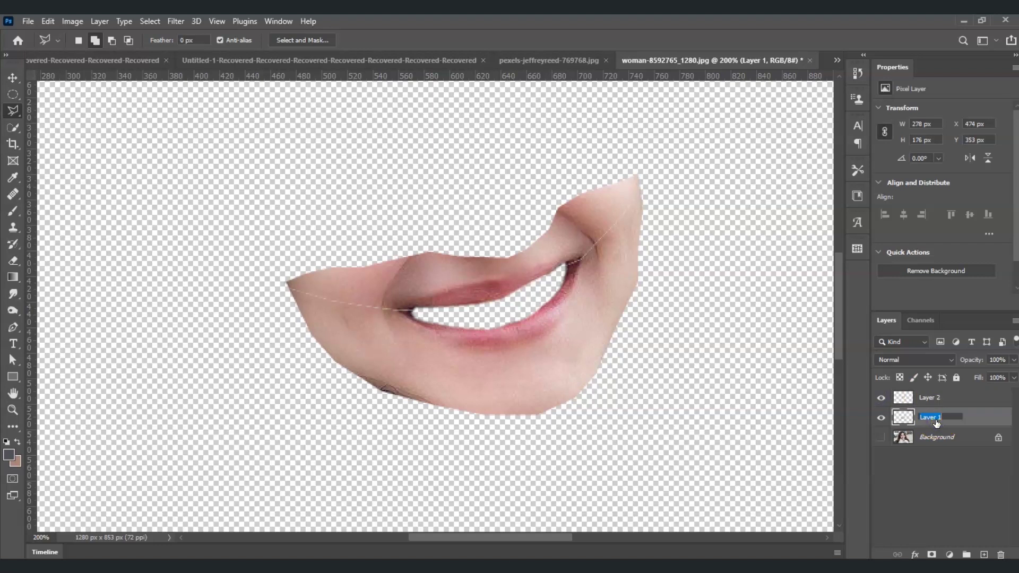
type("lower lip")
double_click(937, 398)
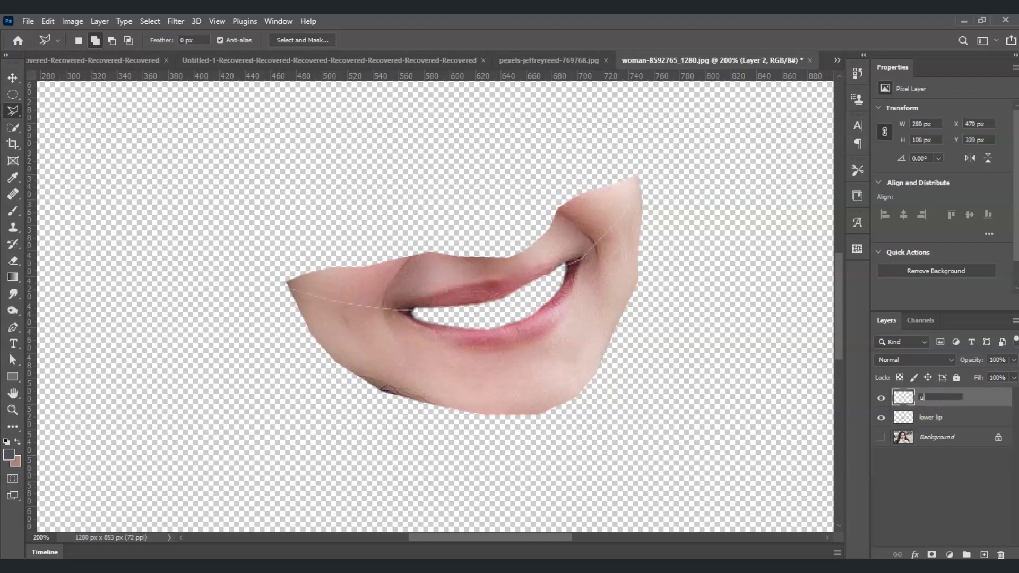
type("upper lip")
left_click(918, 473)
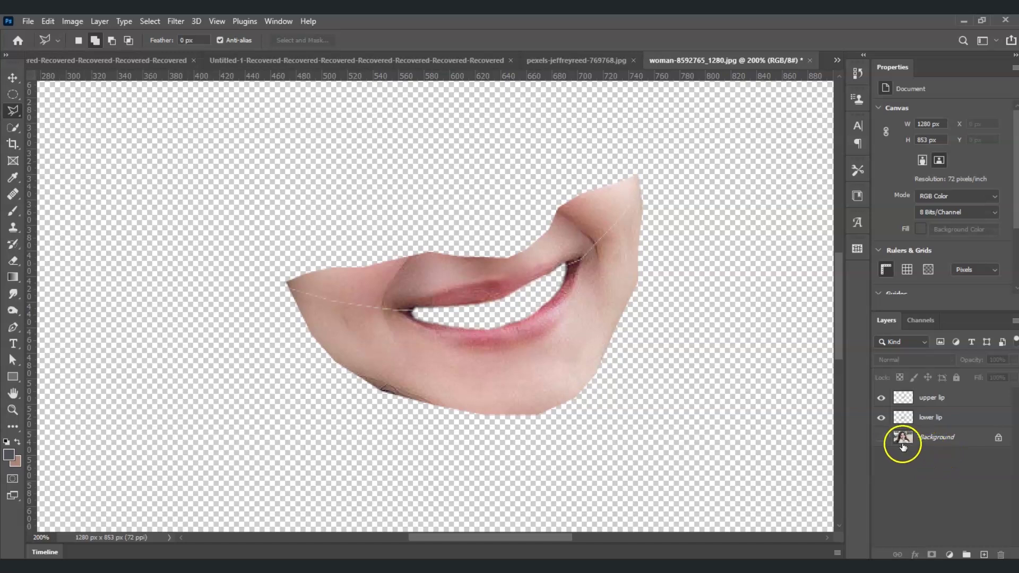
- Show the Background portrait and start Puppet Warp on the upper lip layer
left_click(923, 445)
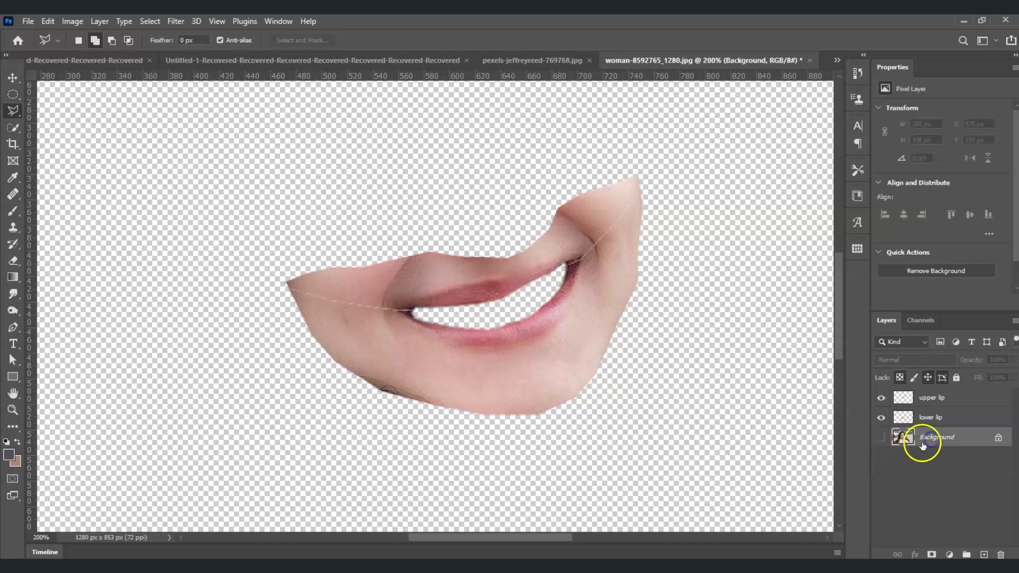
left_click(881, 438)
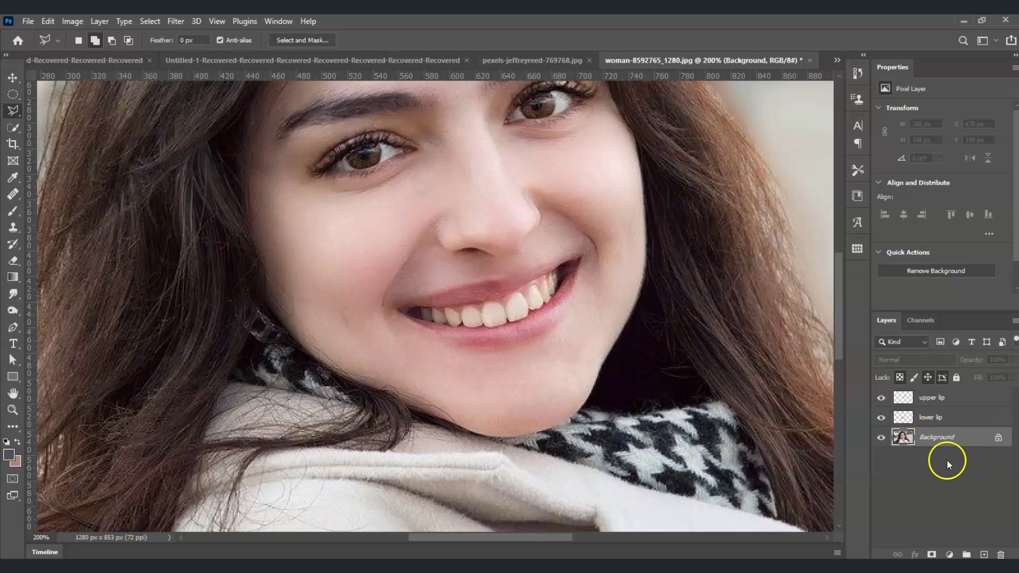
left_click(941, 399)
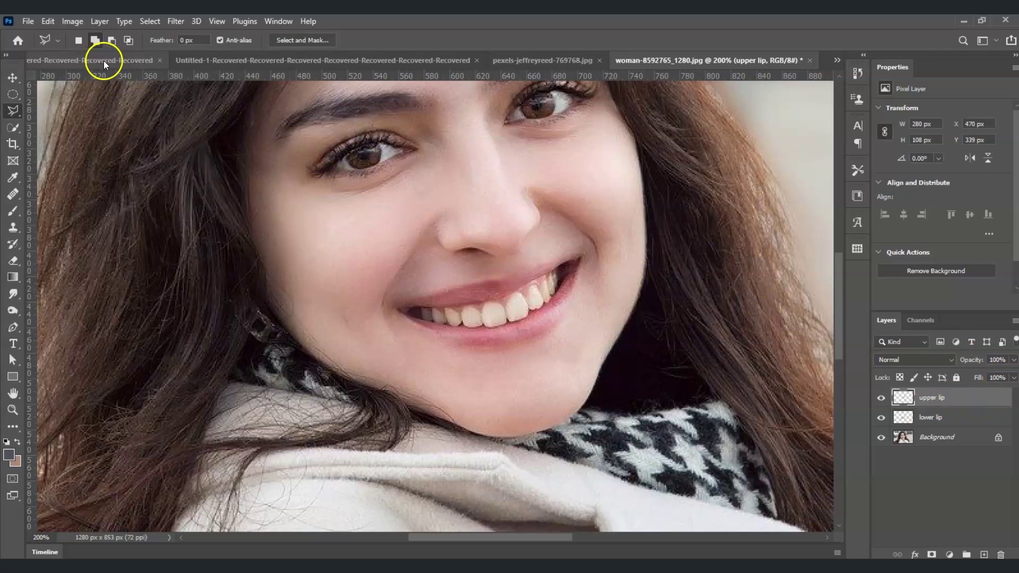
left_click(49, 22)
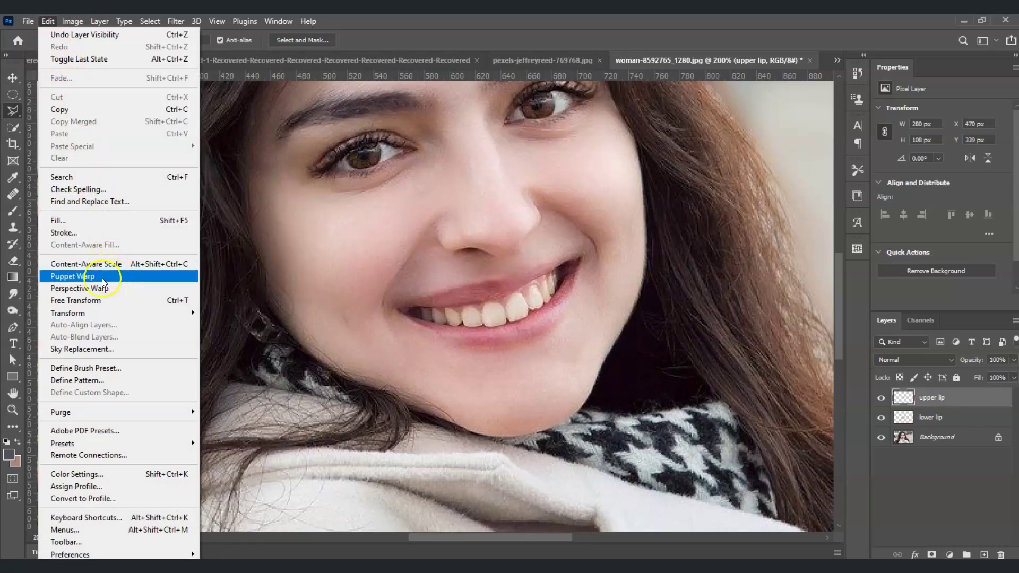
left_click(79, 276)
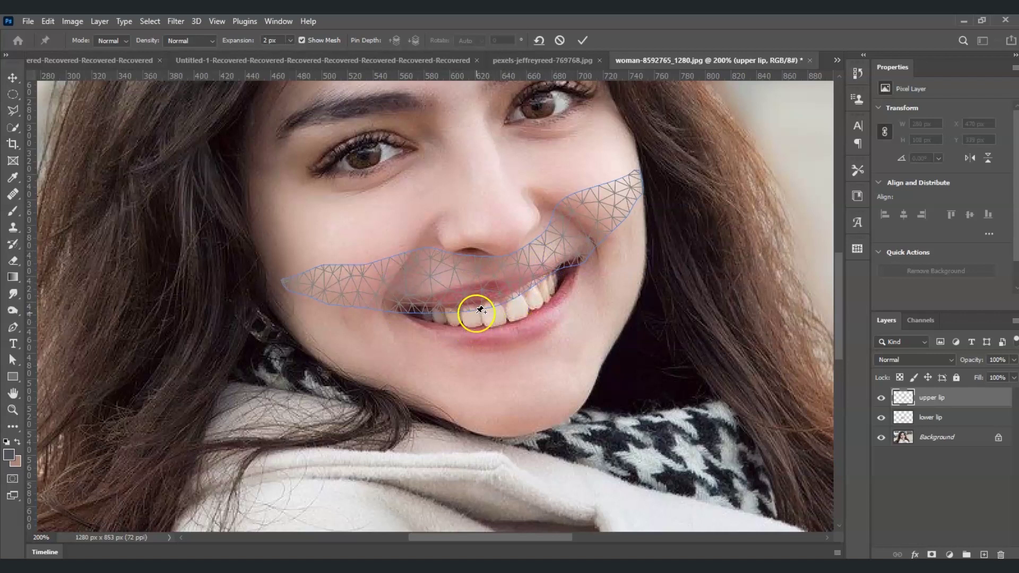
- Pin the upper lip at both mouth corners and in the middle
left_click(389, 301)
left_click(408, 299)
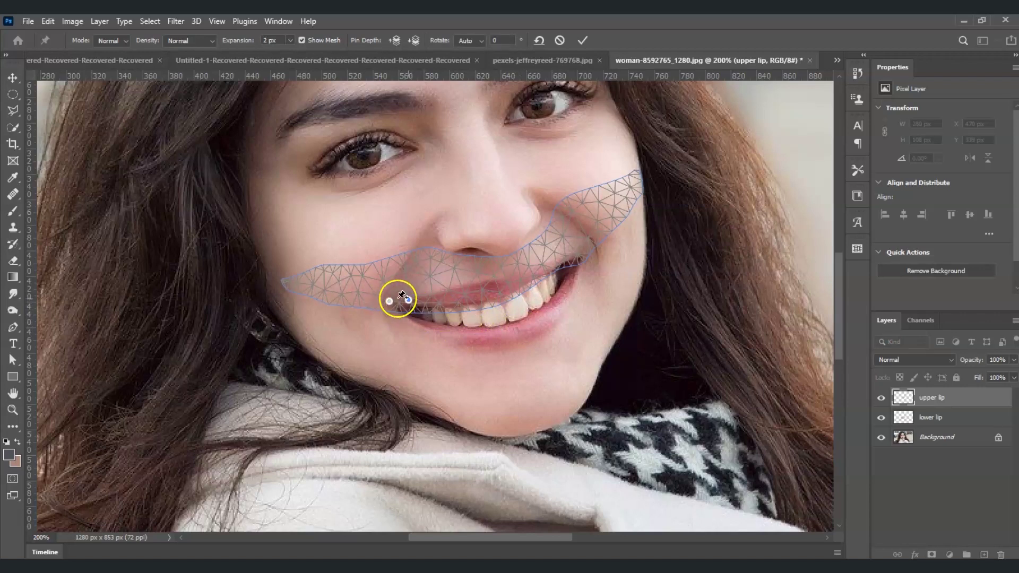
left_click(568, 255)
left_click(581, 250)
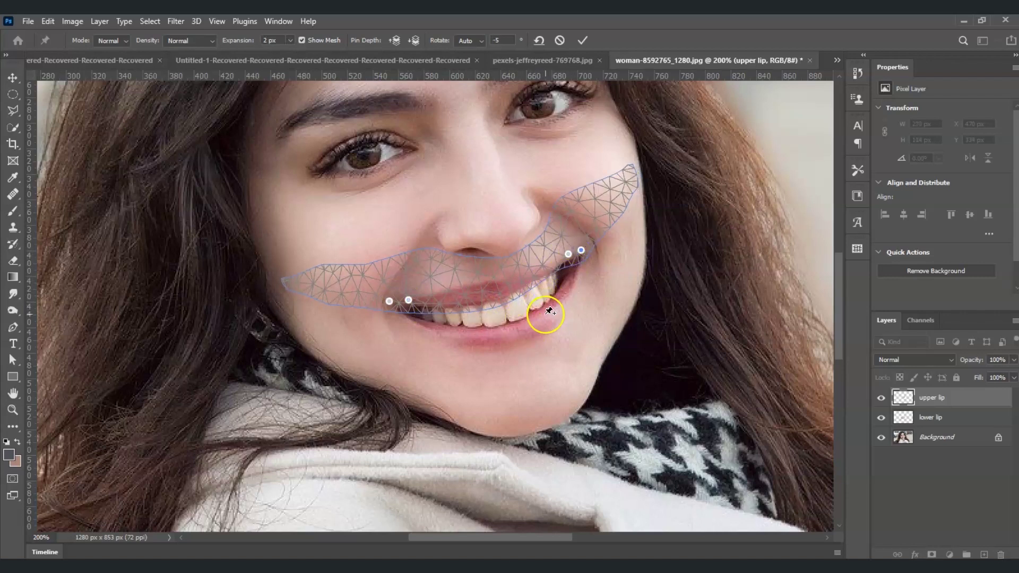
left_click(502, 290)
- Drag the middle and right upper-lip pins slightly down and commit the warp
left_click(503, 289)
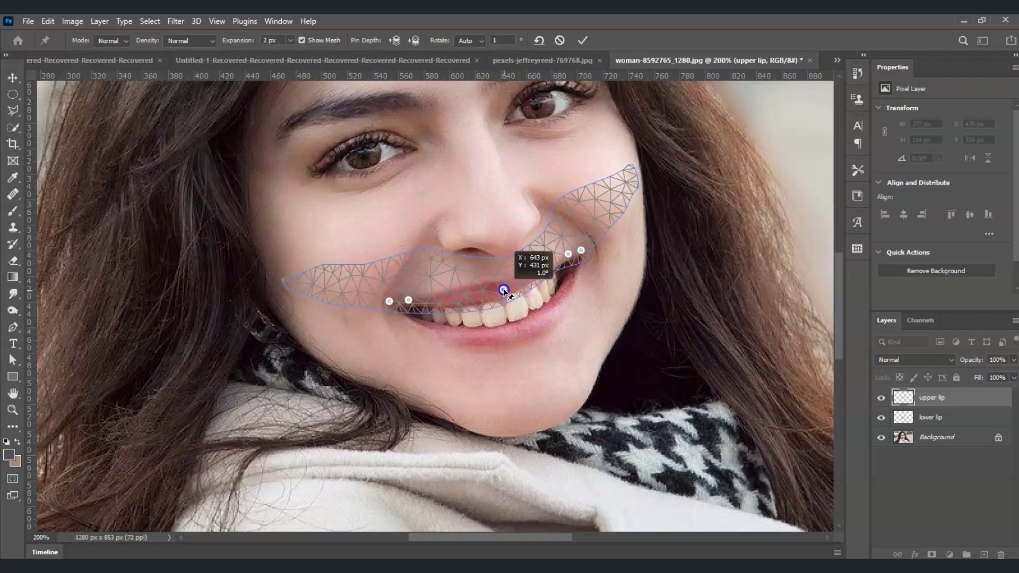
left_click_drag(503, 292, 507, 298)
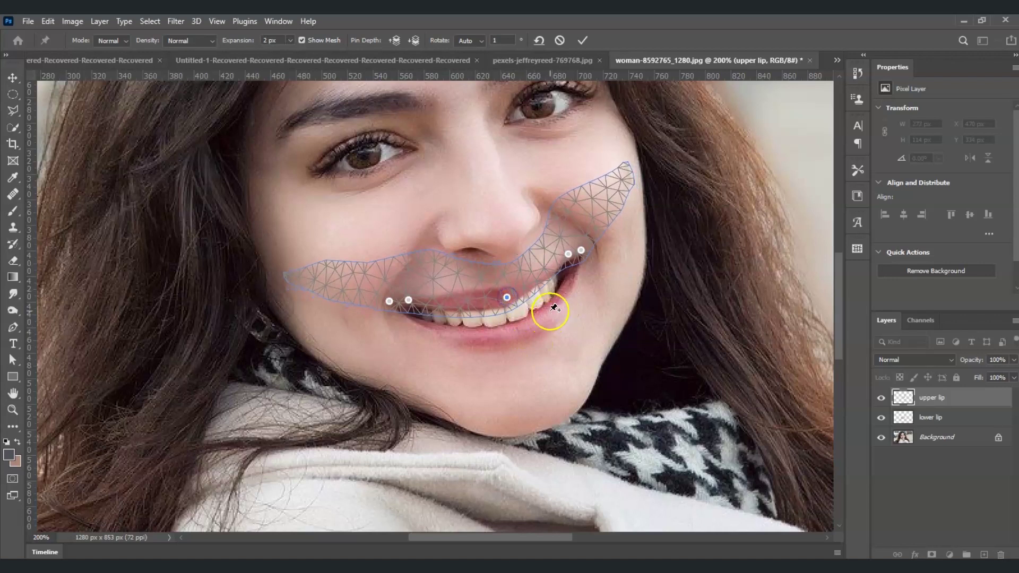
left_click(539, 277)
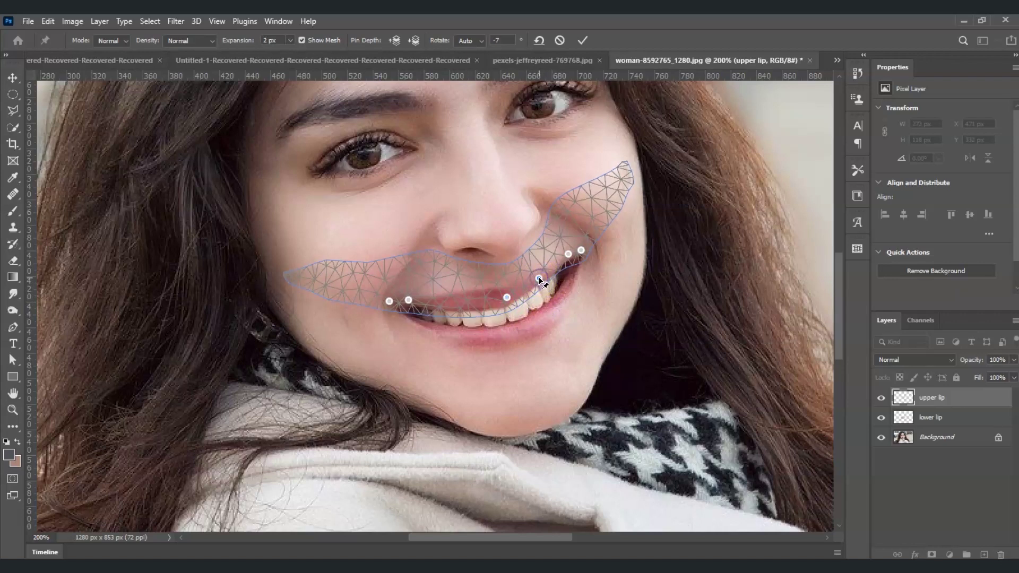
left_click_drag(541, 281, 543, 284)
left_click_drag(493, 305, 480, 313)
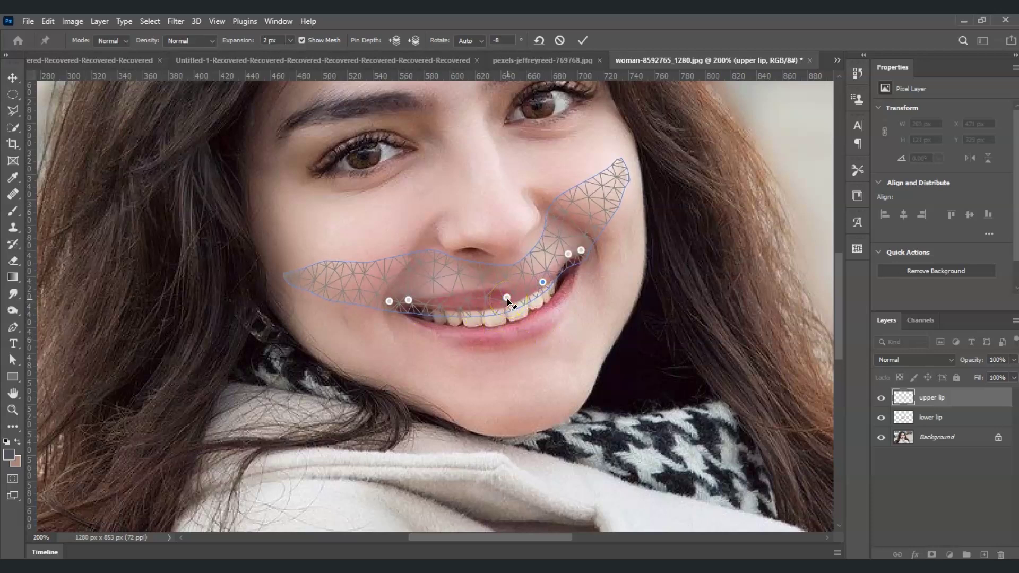
key("Return")
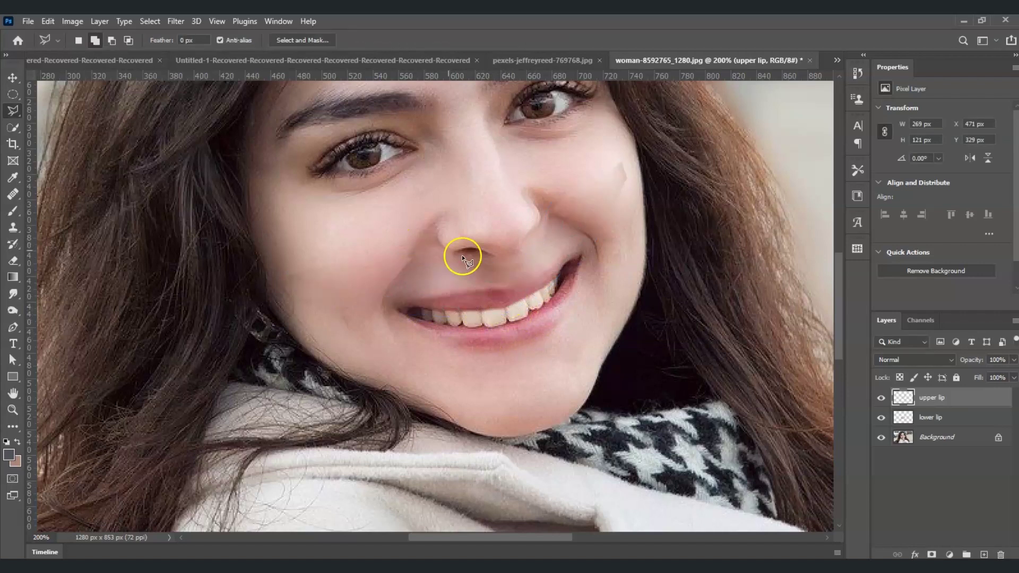
- Select the lower lip layer and start Puppet Warp on it
left_click(943, 419)
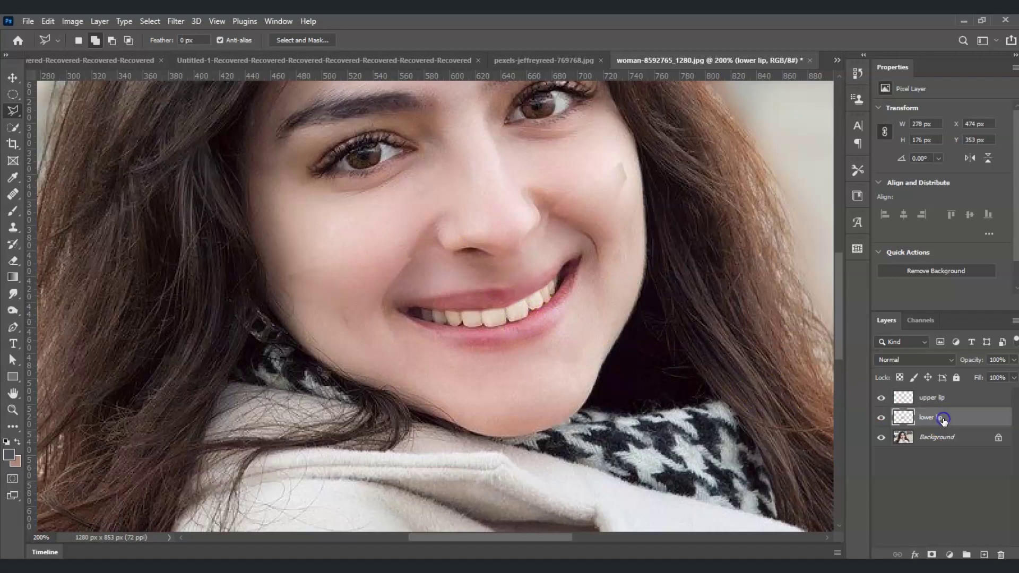
left_click(940, 419)
left_click(48, 24)
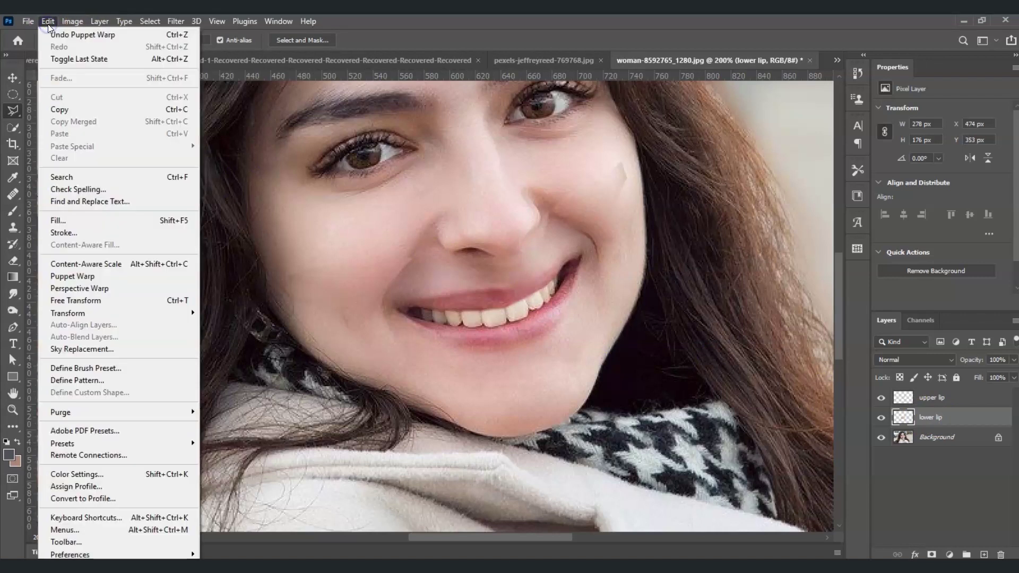
left_click(138, 276)
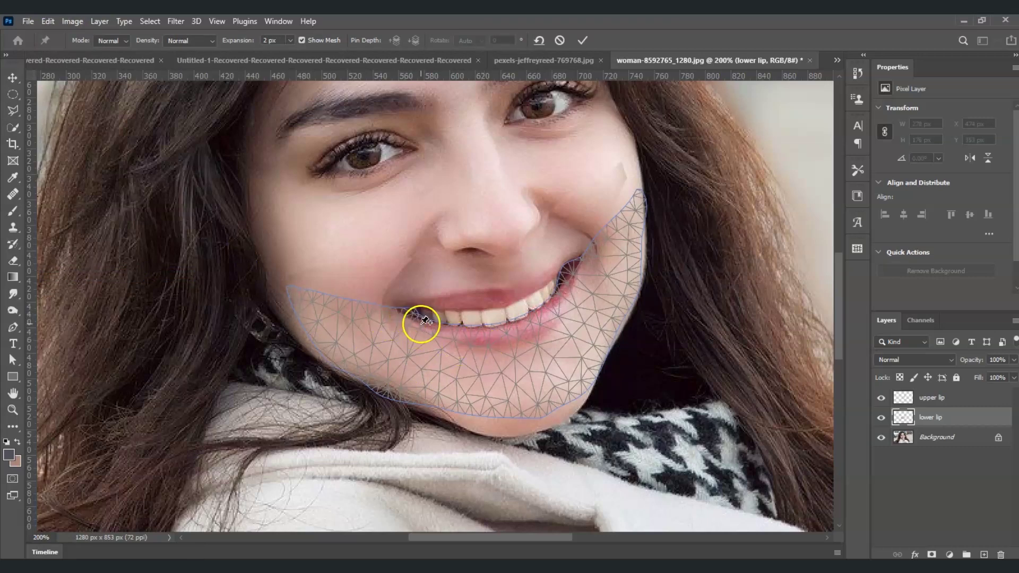
- Pin the lower lip at both mouth corners and in the middle
left_click(396, 314)
left_click(410, 322)
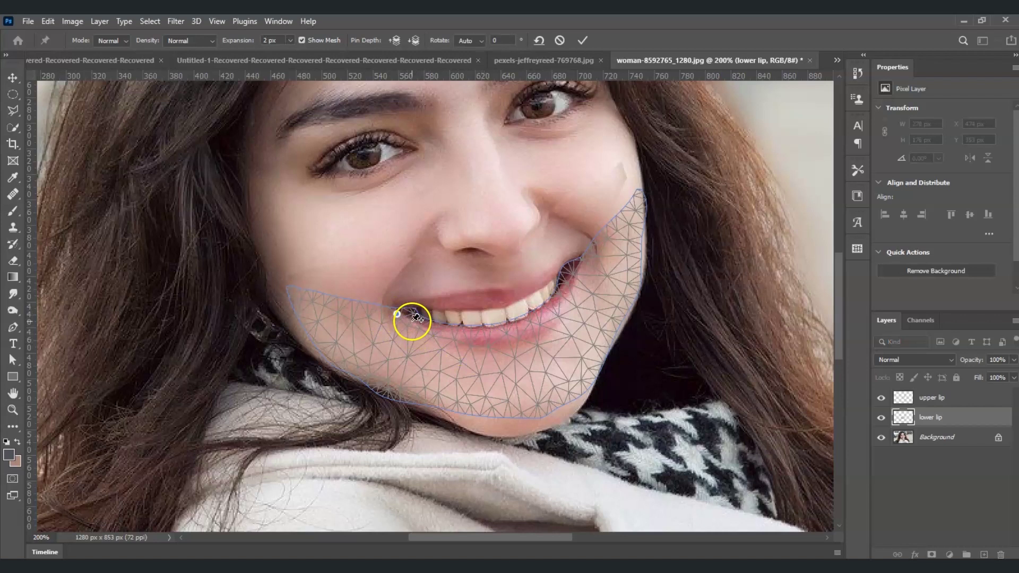
left_click(577, 269)
left_click(586, 260)
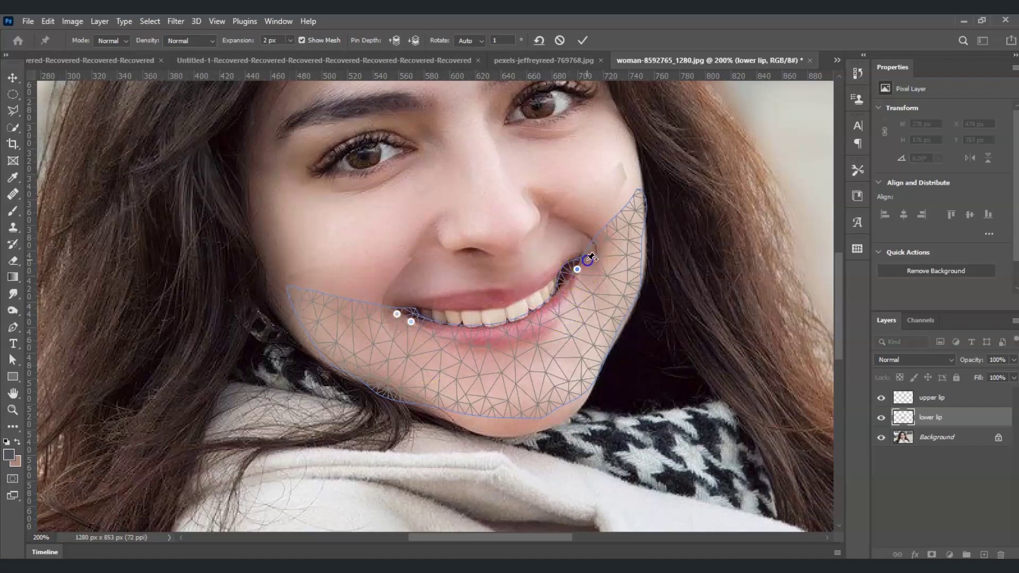
left_click(521, 324)
- Push the middle, left and right parts of the lower lip upward and commit the warp
left_click_drag(522, 325, 518, 318)
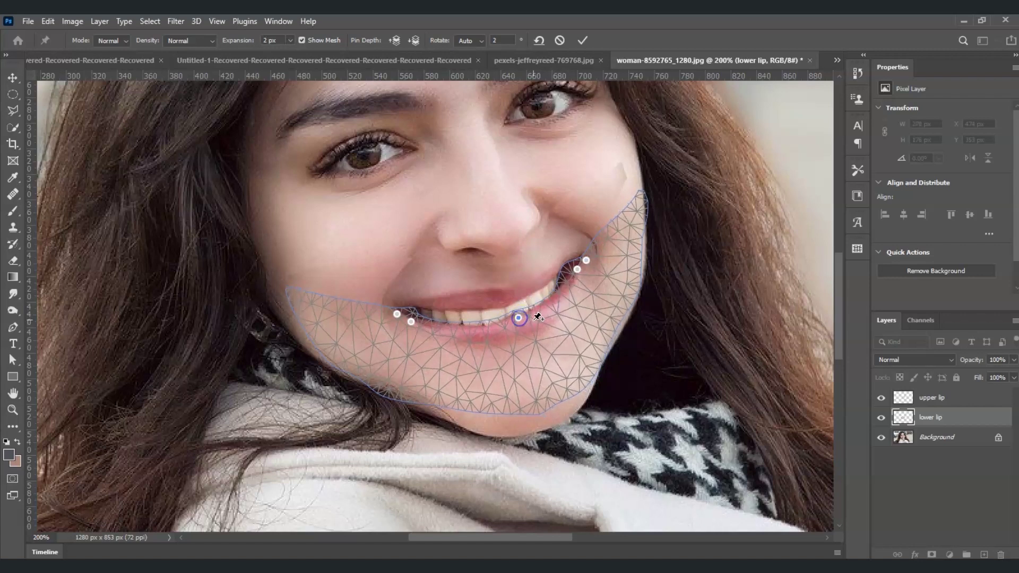
left_click(470, 330)
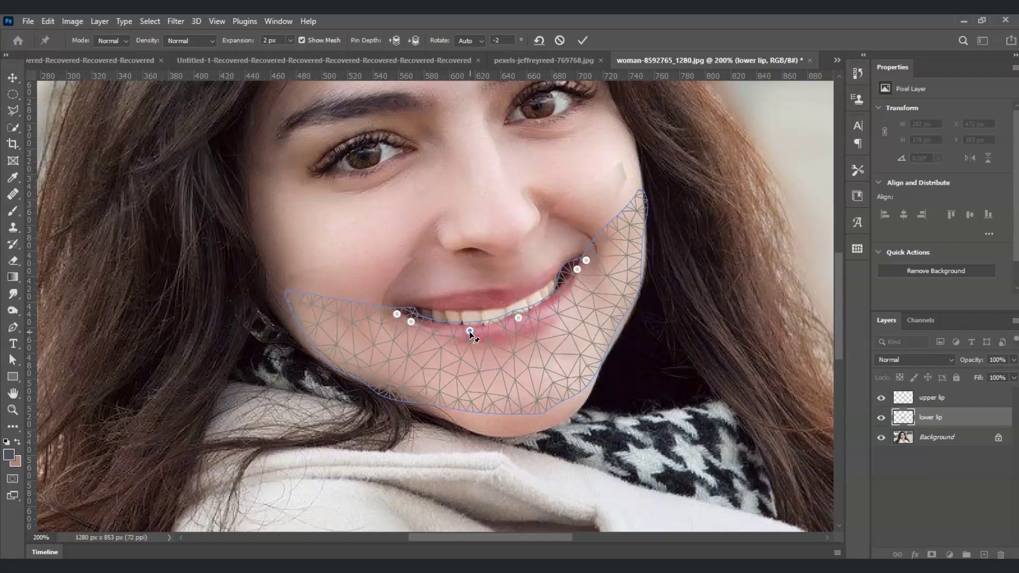
left_click_drag(470, 331, 464, 325)
left_click(509, 318)
left_click_drag(556, 295, 519, 317)
left_click(548, 296, "alt")
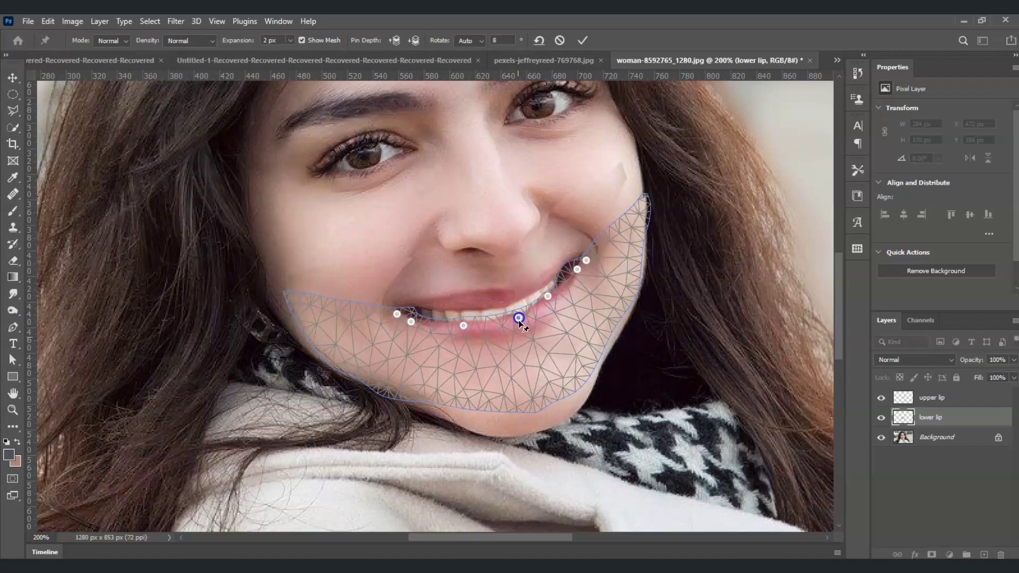
key("Return")
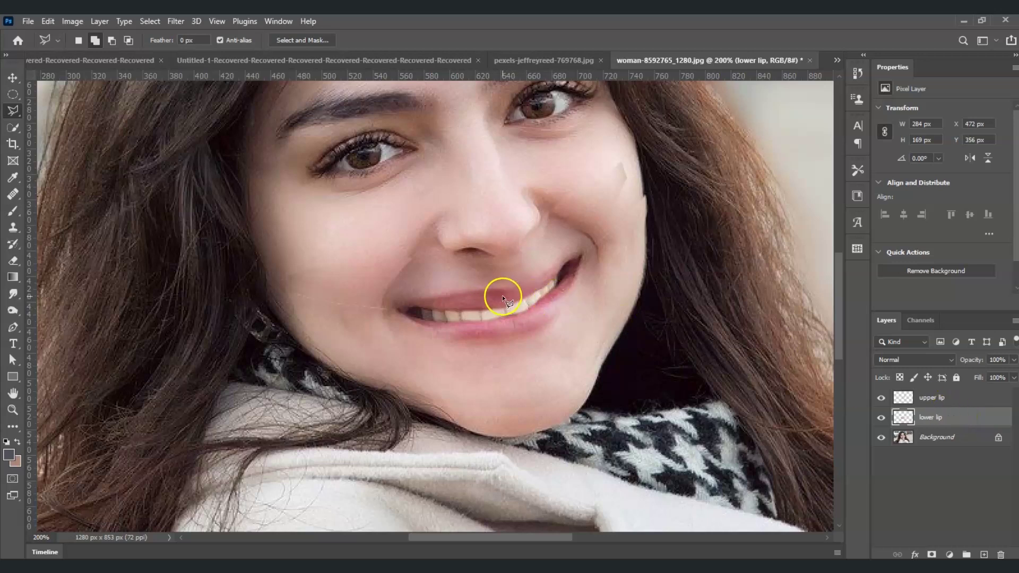
- Puppet Warp the upper lip again, pinning its corners and dragging the middle pin down over the teeth
left_click(928, 399)
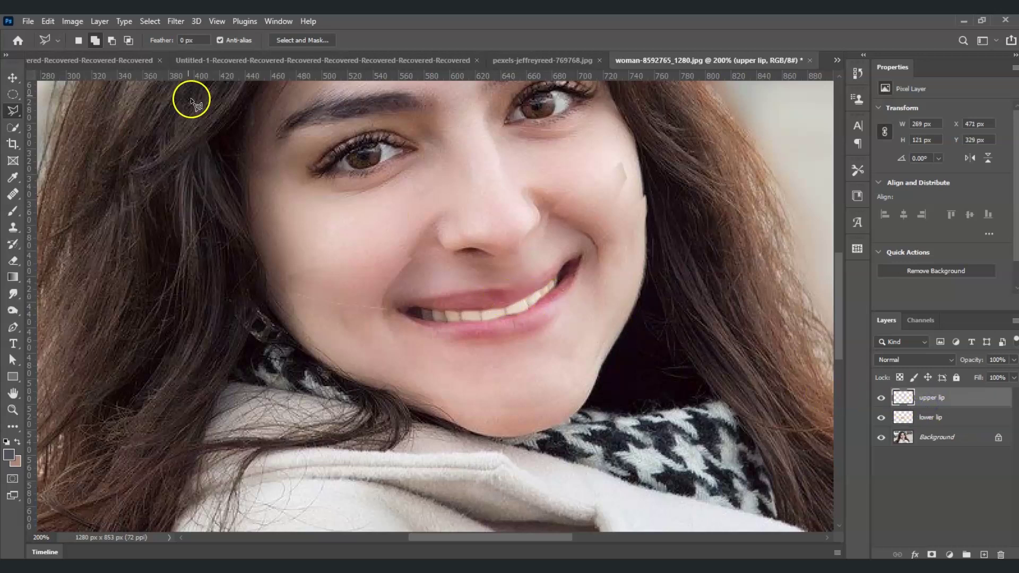
left_click(49, 22)
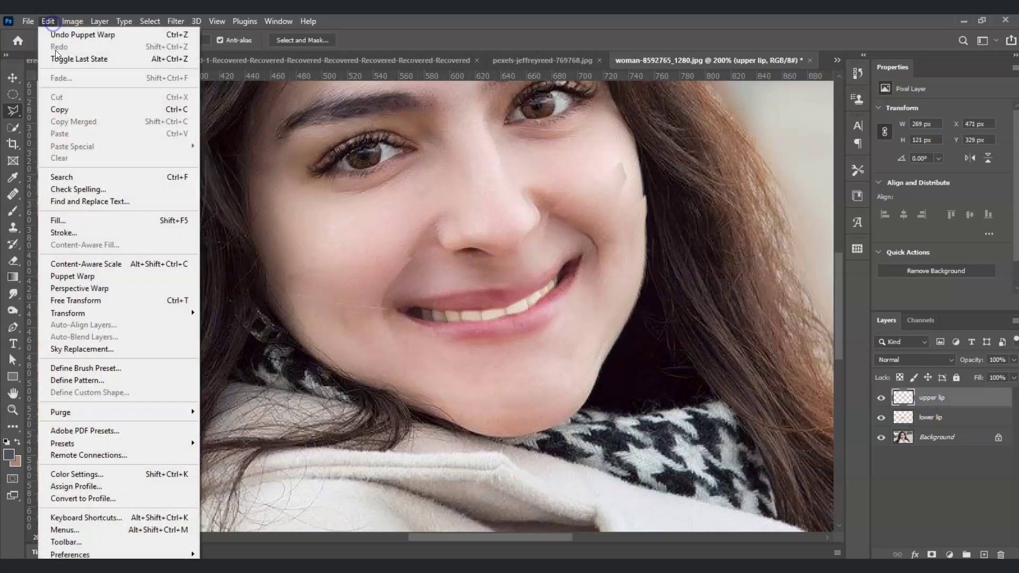
left_click(109, 276)
left_click(407, 302)
left_click(563, 260)
left_click(574, 257)
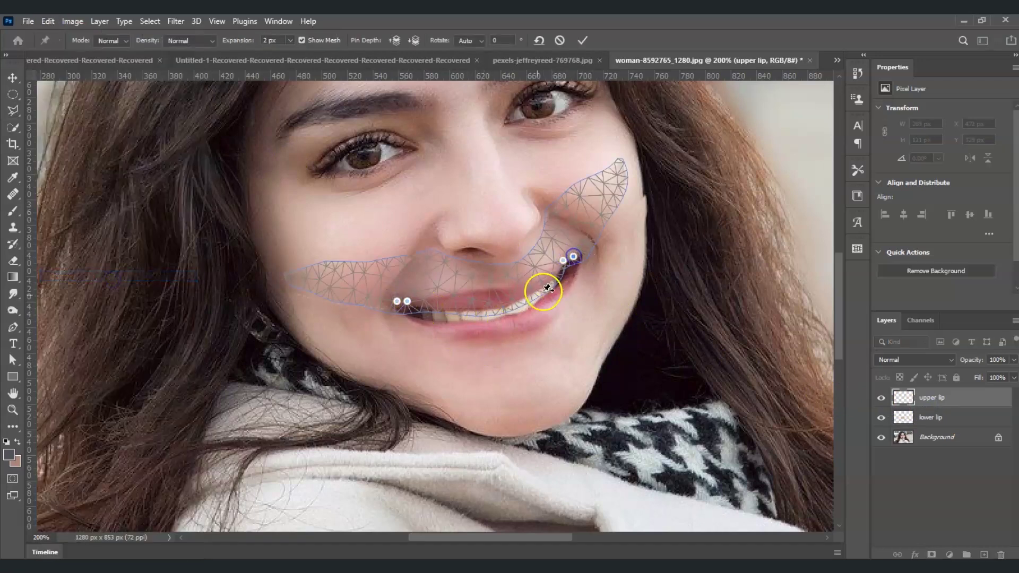
left_click(514, 294)
left_click_drag(516, 296, 516, 302)
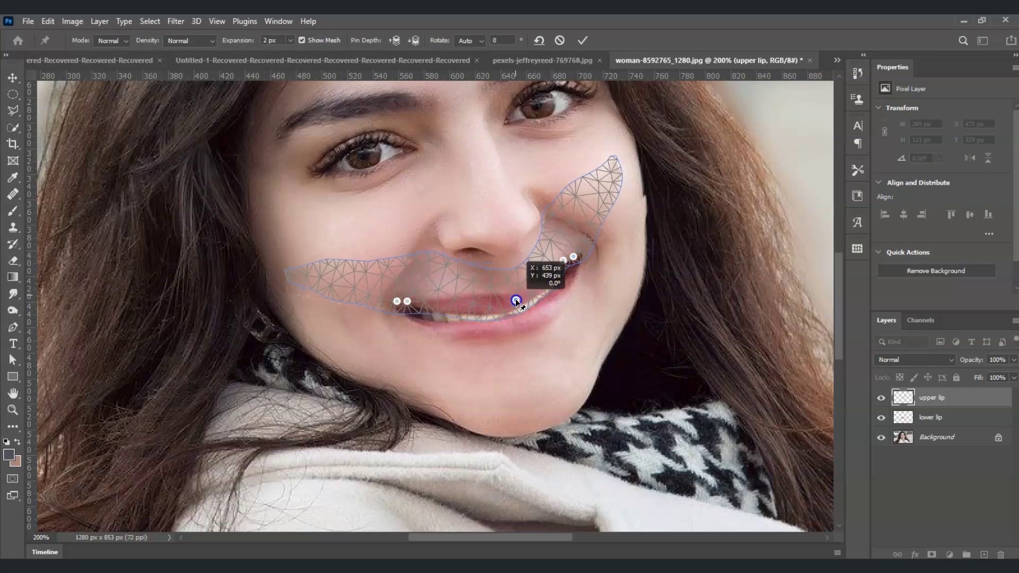
left_click_drag(515, 300, 518, 300)
left_click(565, 308)
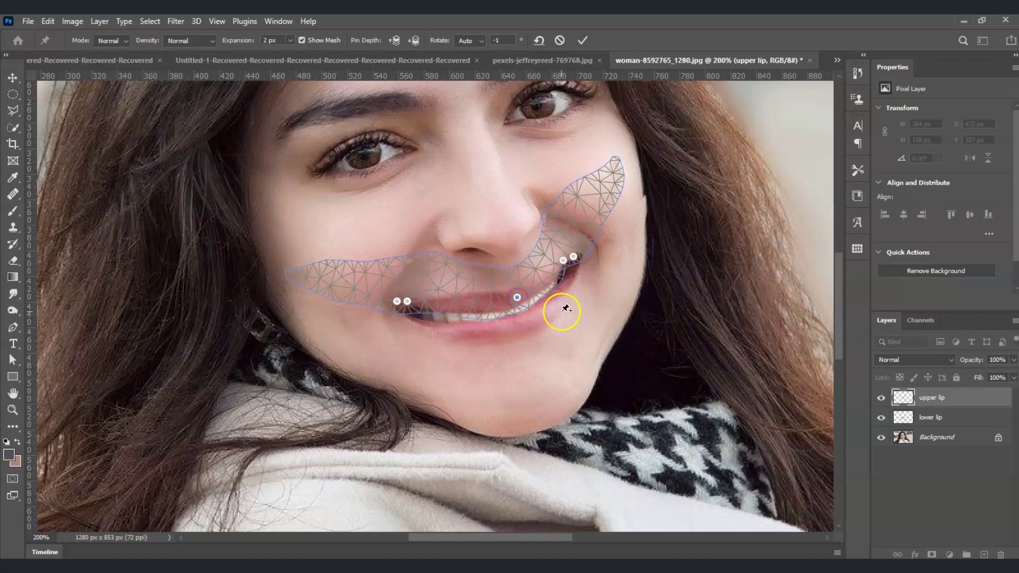
key("Return")
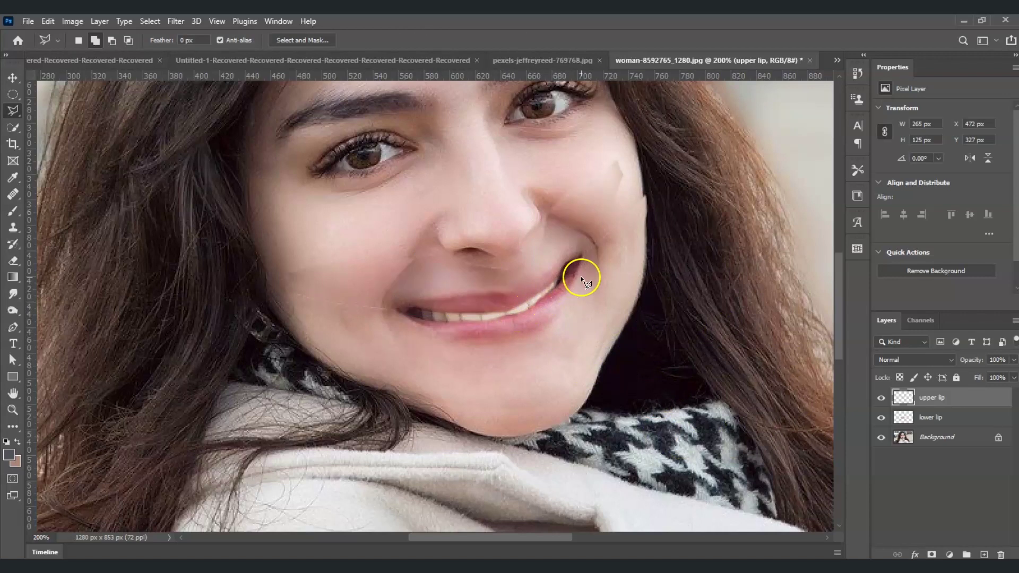
- Liquify the lower lip layer with Forward Warp at size 250, pushing its upper edge upward
left_click(934, 422)
left_click(934, 420)
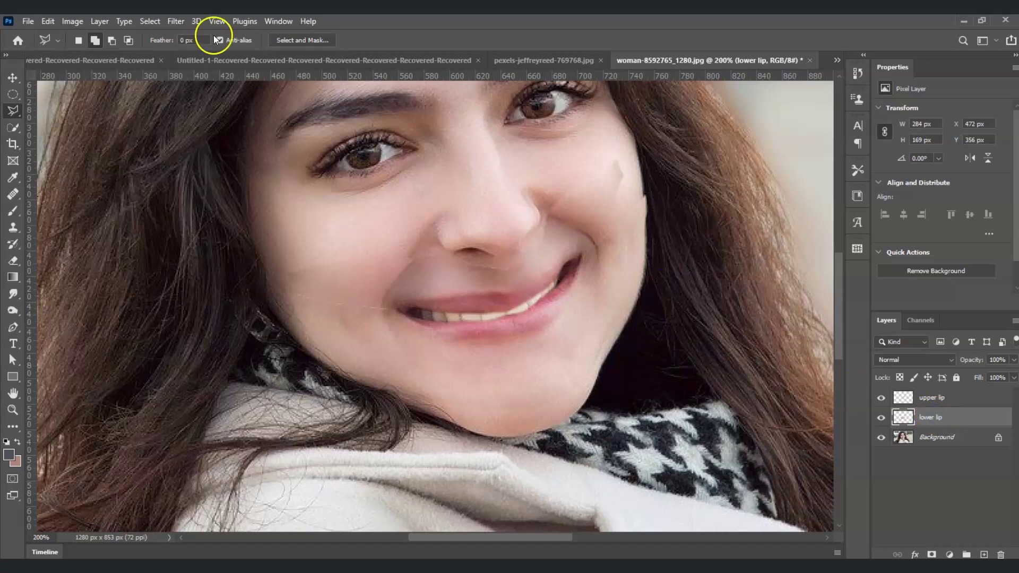
left_click(175, 21)
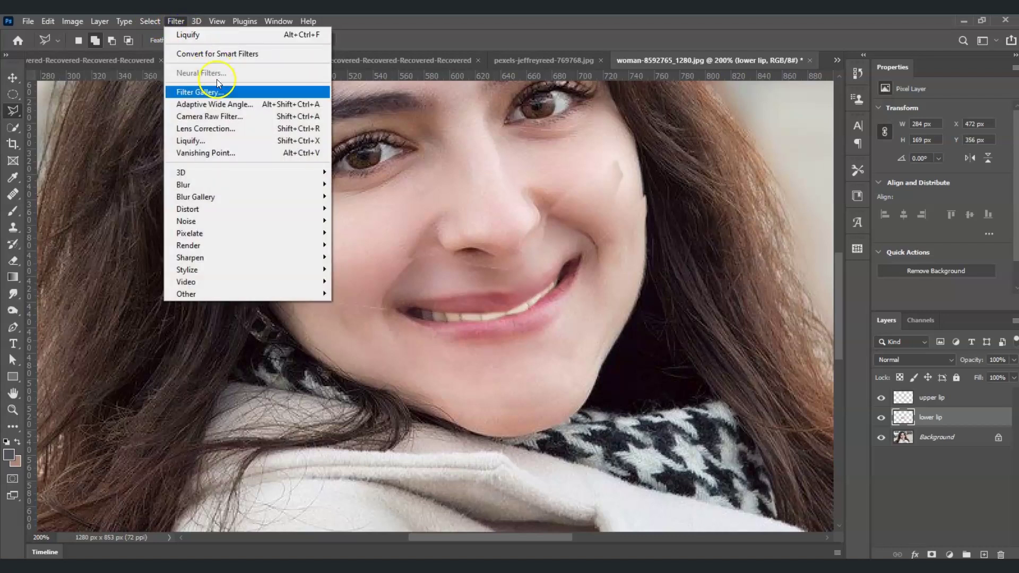
left_click(235, 140)
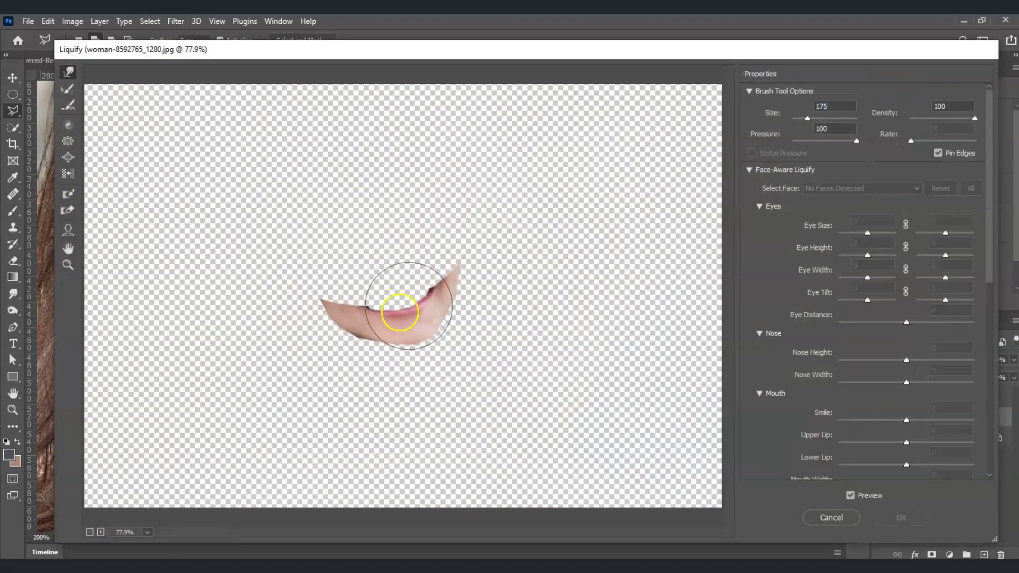
left_click(69, 75)
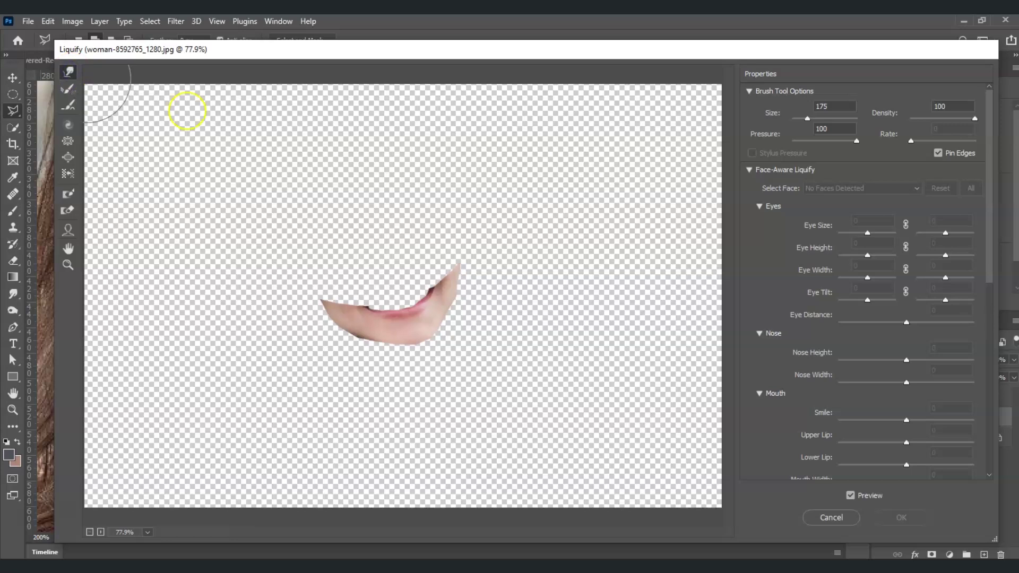
mouse_move(404, 345)
left_mouse_down()
mouse_move(401, 317)
mouse_move(282, 347)
mouse_move(314, 297)
mouse_move(432, 307)
mouse_move(398, 303)
left_mouse_up()
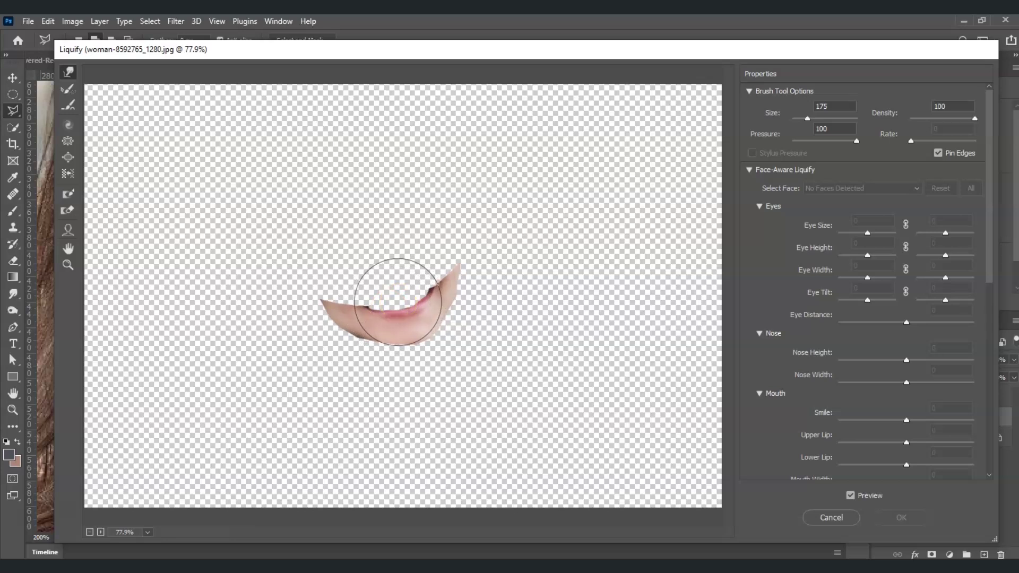
mouse_move(398, 302)
left_mouse_down()
mouse_move(412, 352)
mouse_move(398, 302)
mouse_move(403, 313)
mouse_move(393, 313)
mouse_move(399, 305)
mouse_move(390, 314)
mouse_move(423, 291)
mouse_move(410, 304)
left_mouse_up()
key("bracketright")
key("bracketright")
key("bracketright")
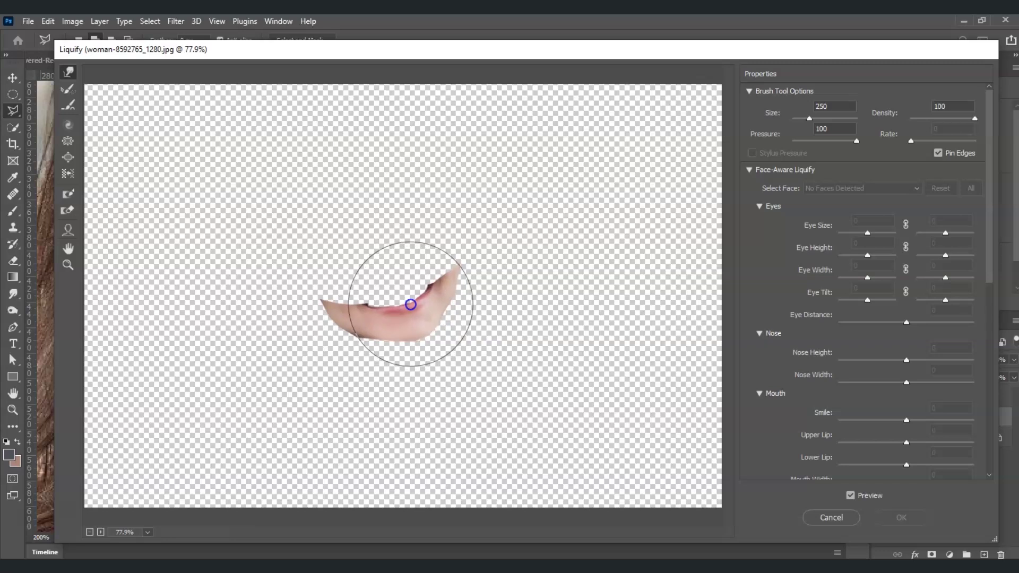
left_click(406, 313)
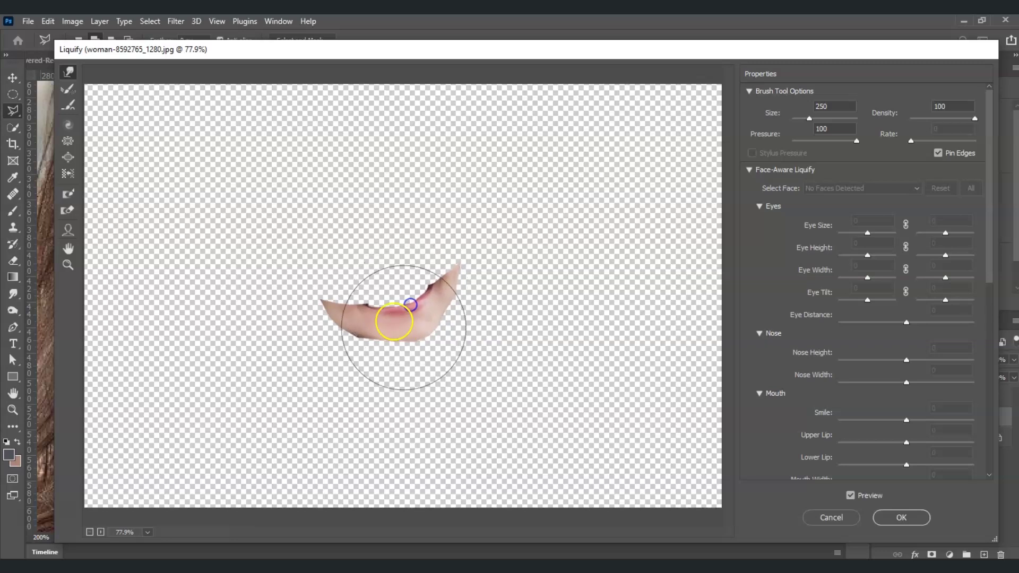
left_click(891, 525)
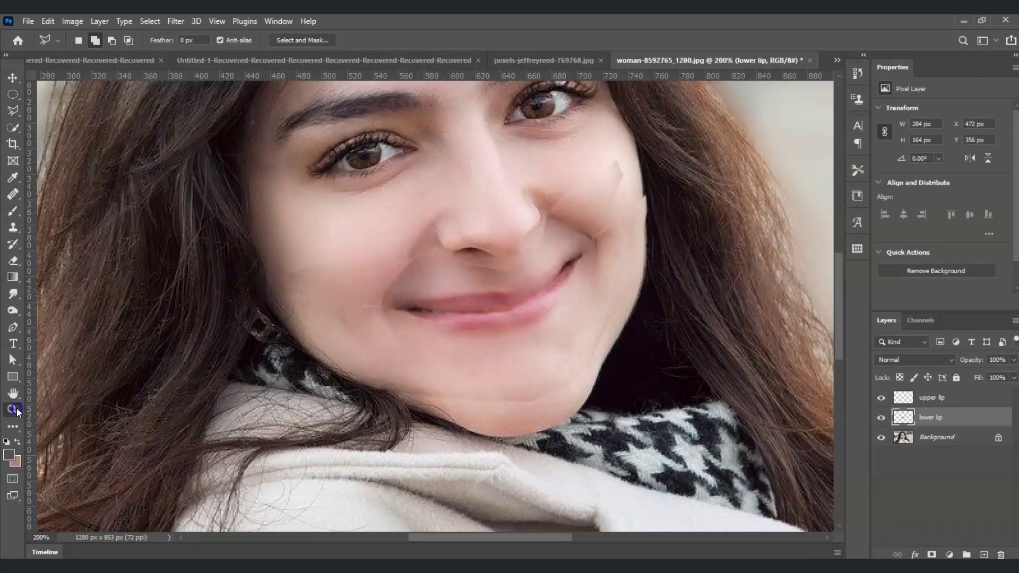
- Fit the photo on screen, mask the lower lip layer, and choose a Soft Round brush at 40% opacity
key("z")
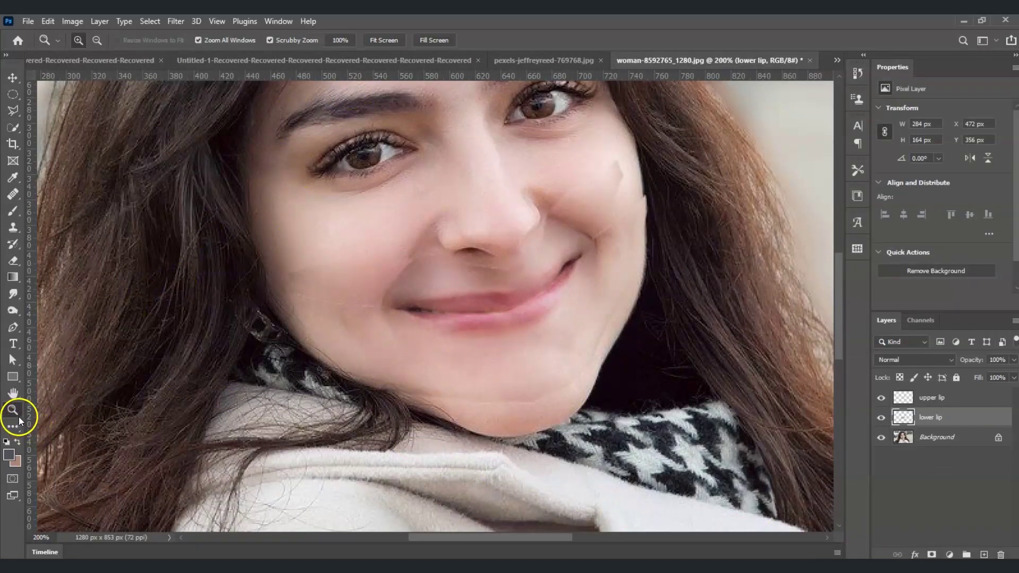
left_click(395, 40)
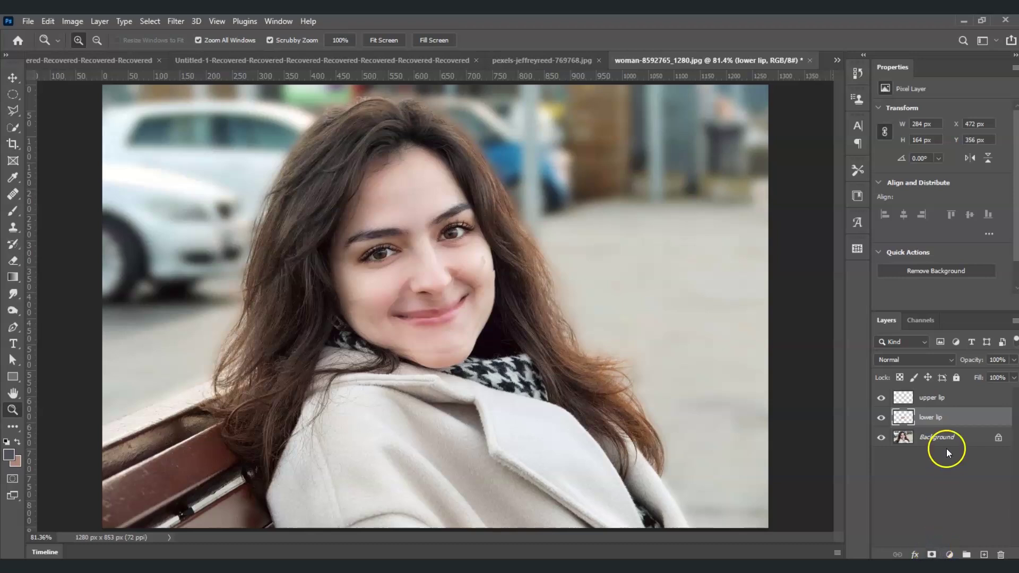
left_click(931, 554)
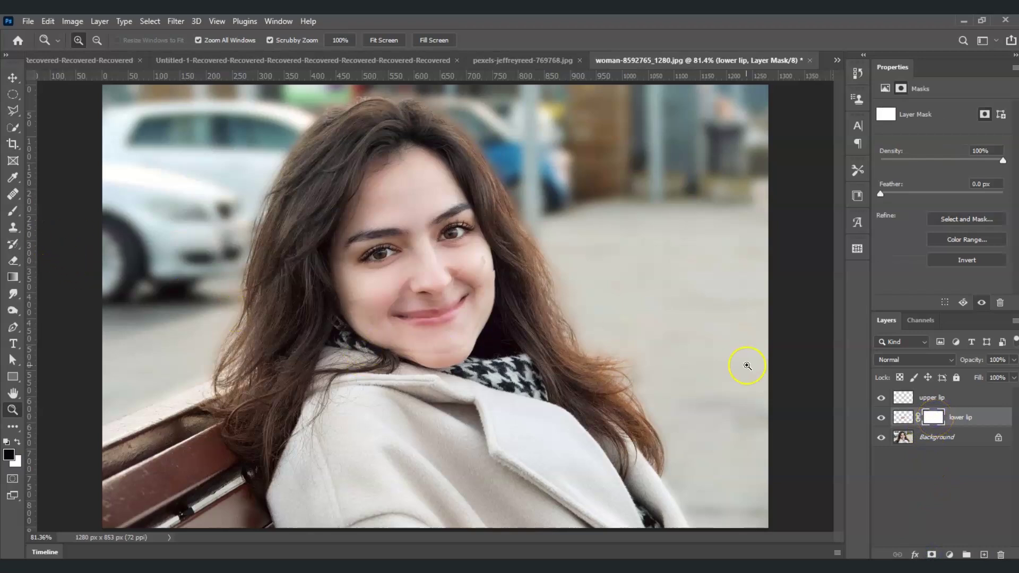
left_click(12, 215)
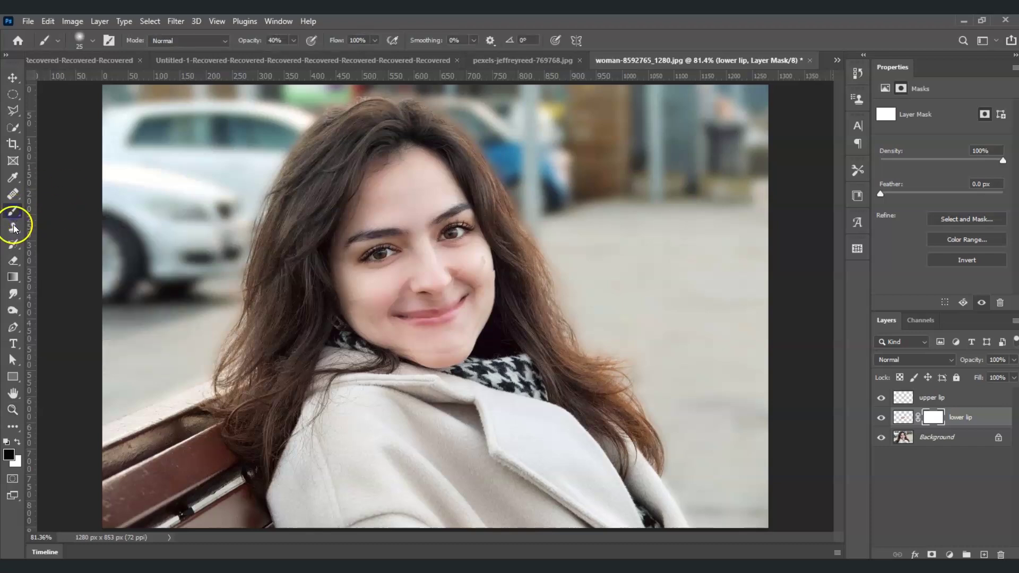
left_click(93, 40)
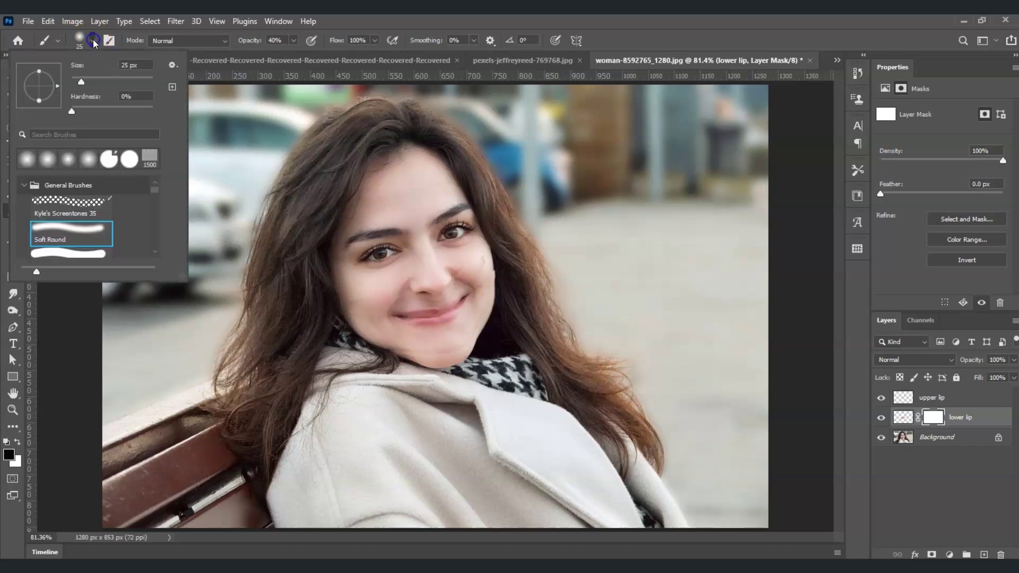
left_click(241, 49)
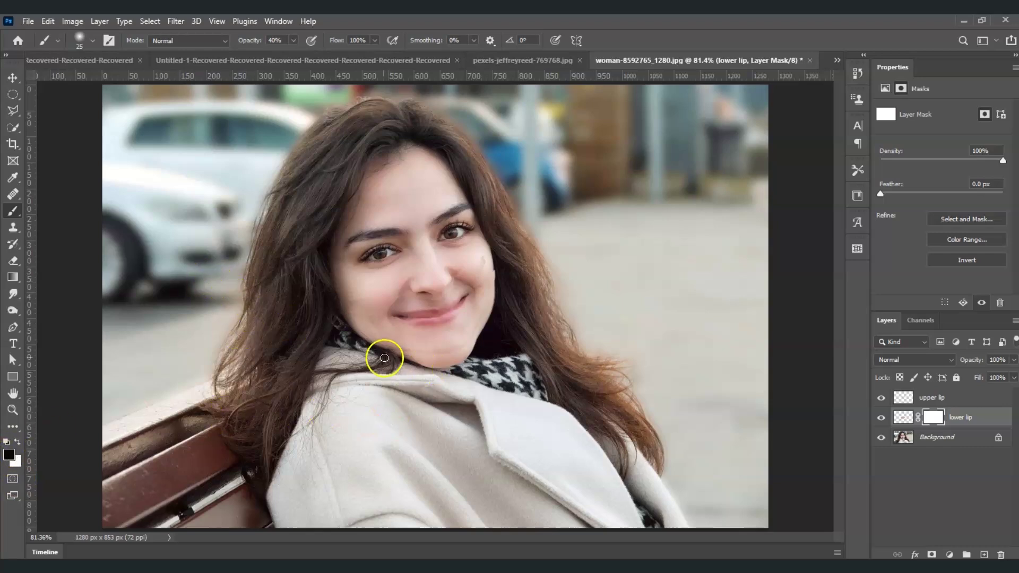
- Paint black on the lower lip mask to blend its edges into the face
left_click_drag(384, 358, 391, 345)
key("bracketright")
key("bracketright")
mouse_move(391, 346)
left_mouse_down()
mouse_move(361, 312)
mouse_move(415, 352)
left_mouse_up()
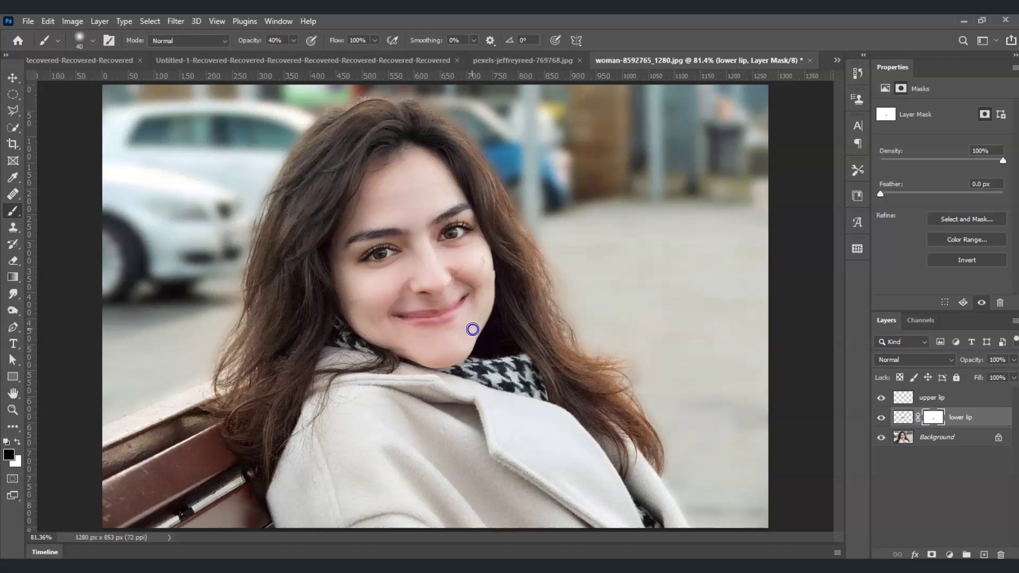
left_click(504, 284)
mouse_move(356, 323)
left_mouse_down()
mouse_move(396, 332)
mouse_move(420, 359)
mouse_move(639, 394)
mouse_move(944, 415)
left_mouse_up()
left_click(934, 398)
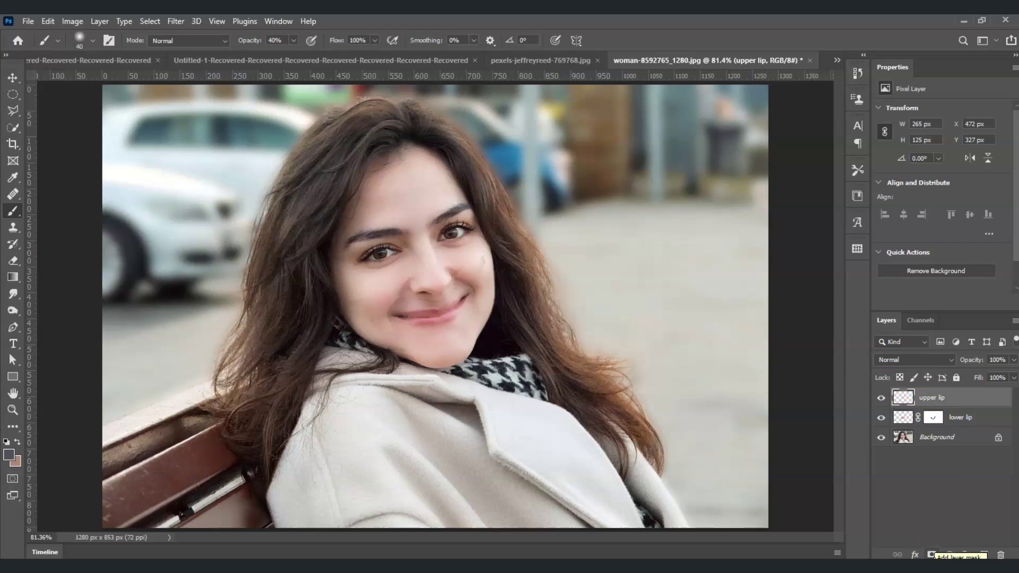
- Add a layer mask to the upper lip layer and zoom in on the mouth
left_click(932, 554)
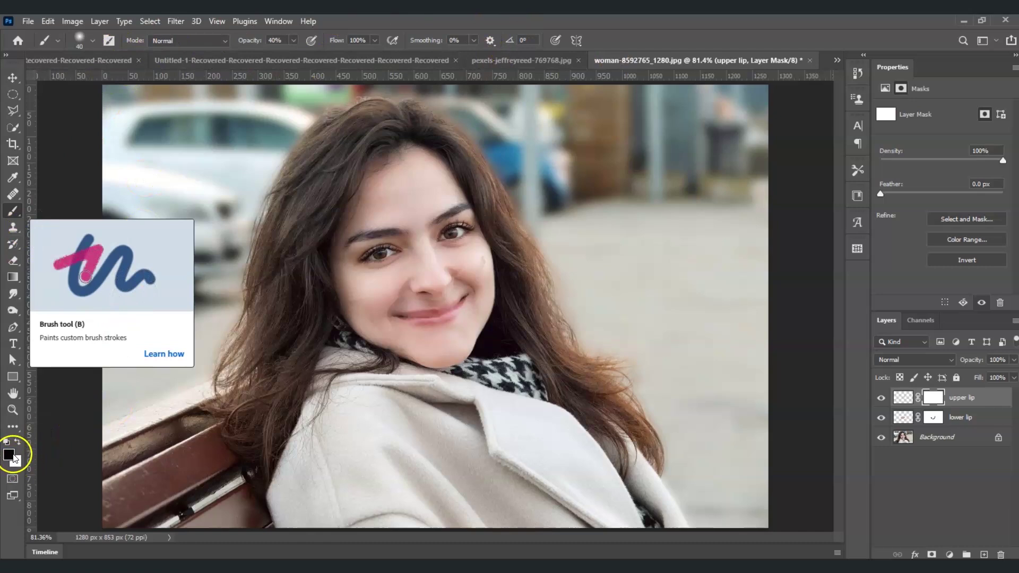
left_click(394, 293)
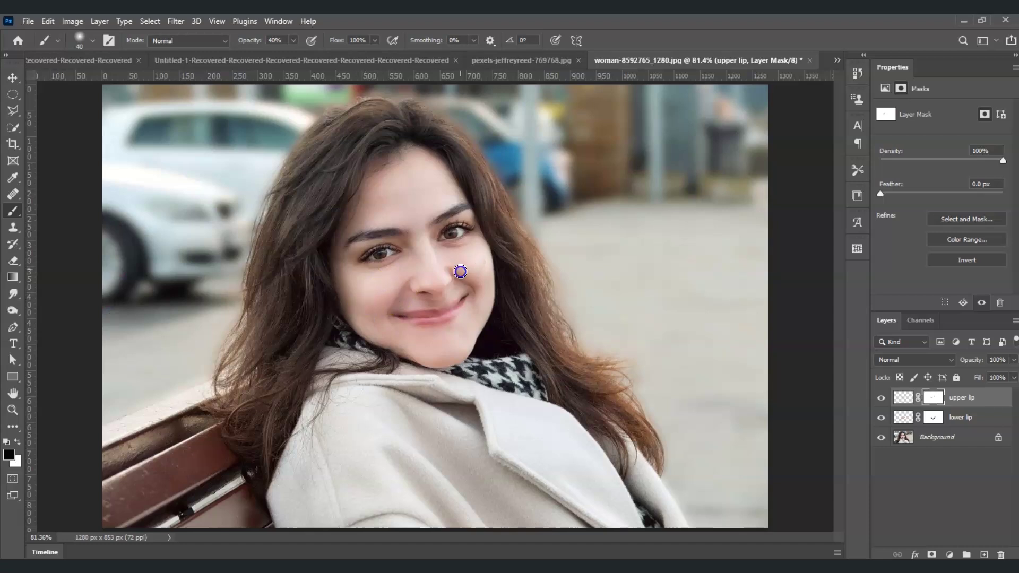
mouse_move(373, 316)
left_mouse_down()
mouse_move(429, 303)
mouse_move(384, 297)
left_mouse_up()
left_click(13, 409)
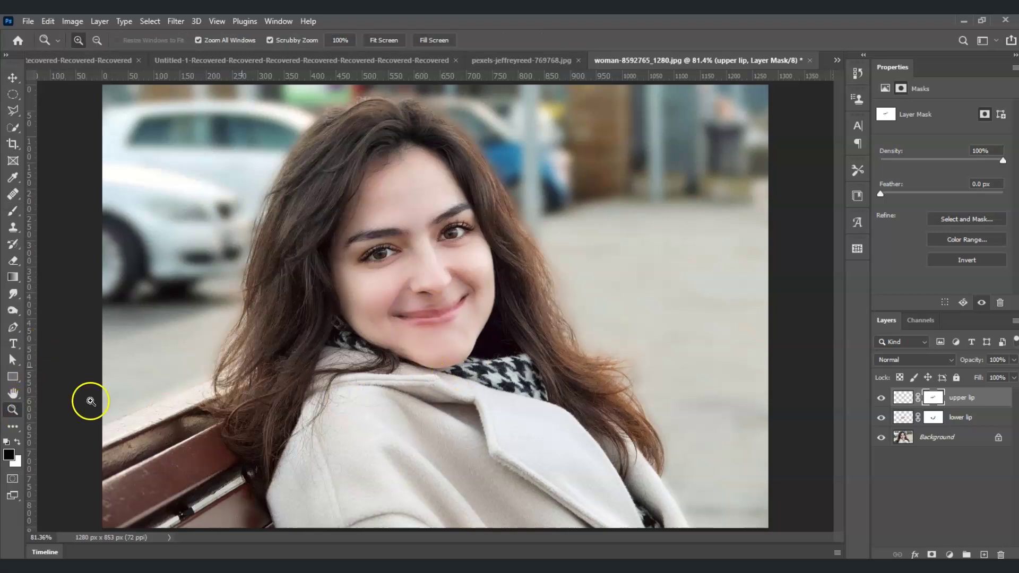
left_click(429, 320)
left_click(430, 321)
left_click(430, 321)
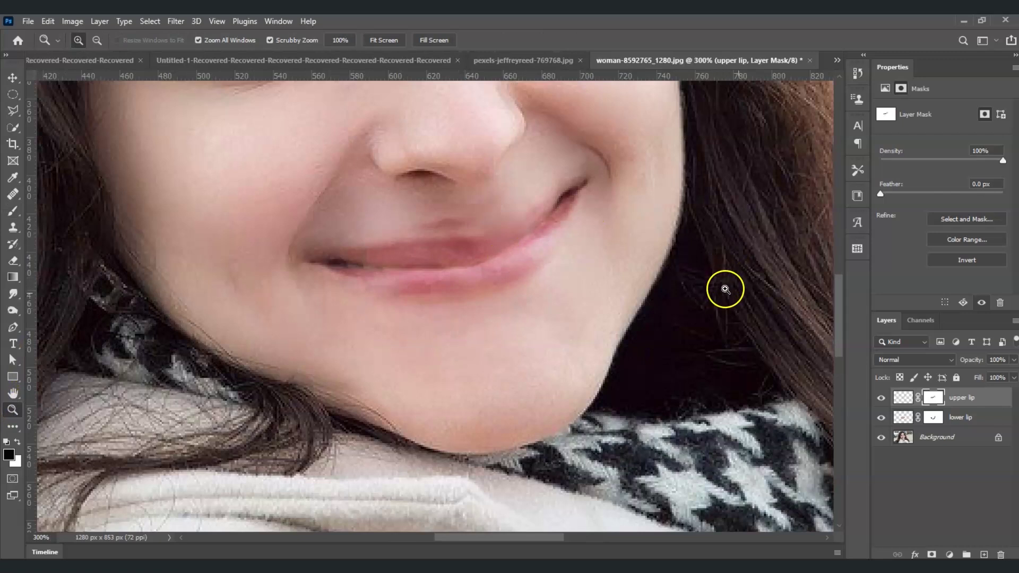
scroll(841, 325, "up", 1)
scroll(841, 325, "up", 1)
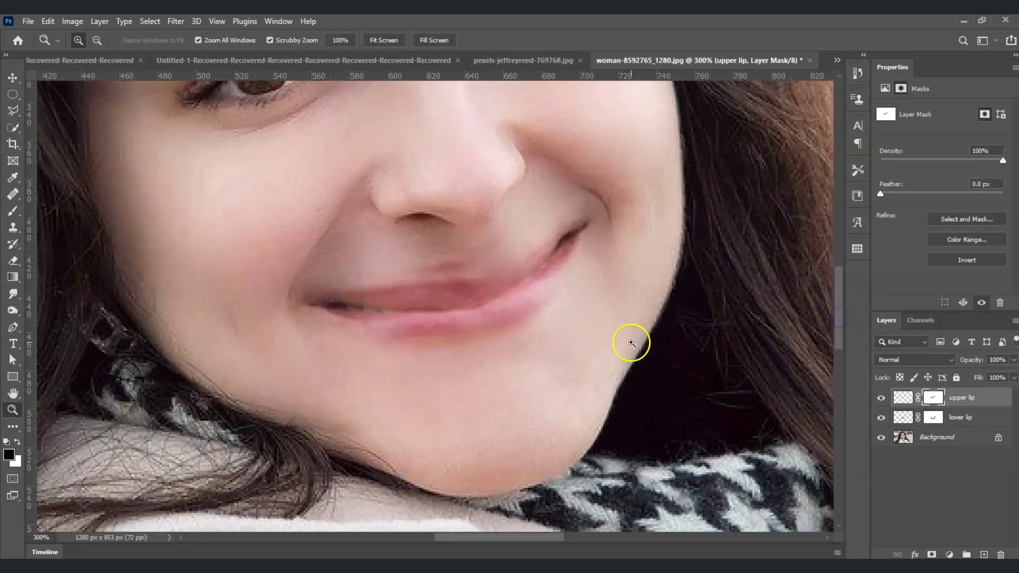
- Paint the upper lip mask with the soft brush to soften where the lips meet
left_click(903, 397)
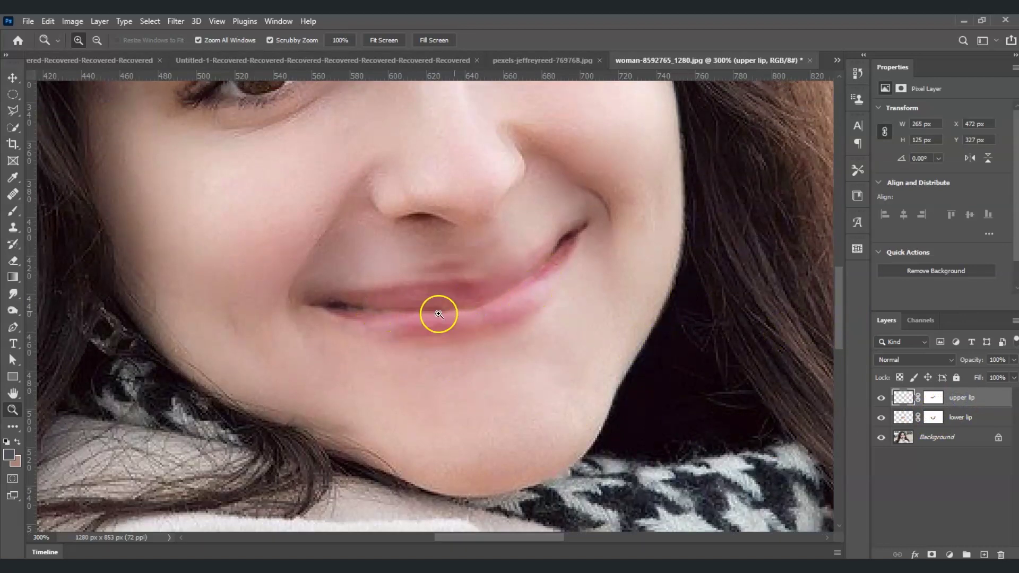
left_click(937, 398)
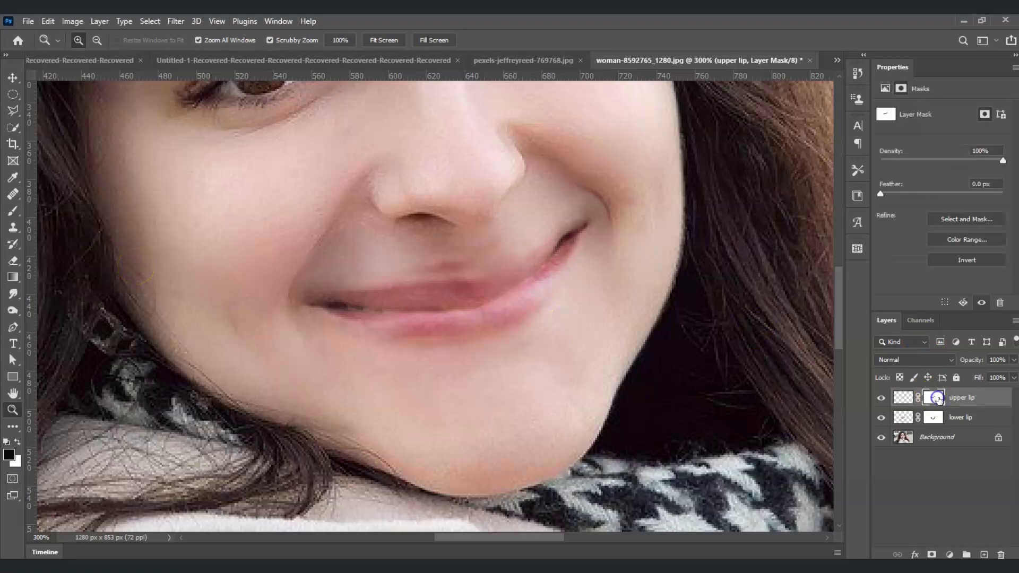
left_click(938, 400)
key("b")
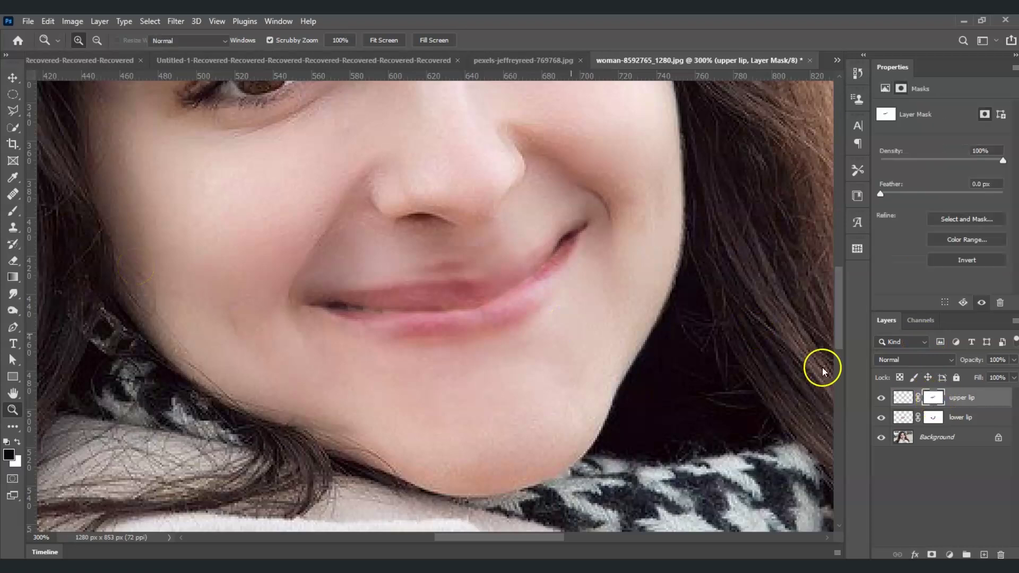
left_click_drag(423, 315, 416, 303)
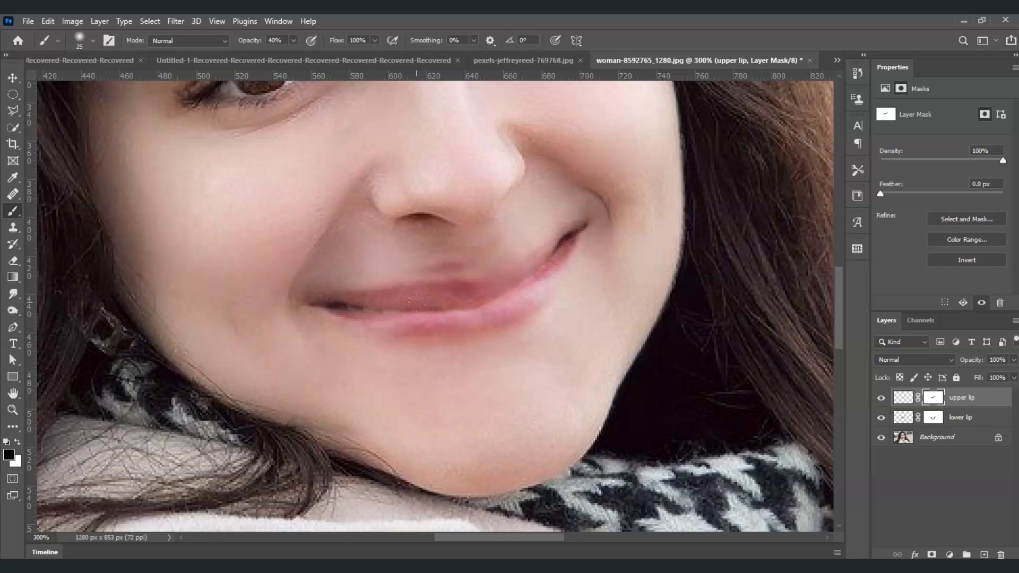
left_click_drag(416, 302, 395, 311)
mouse_move(396, 311)
left_mouse_down()
mouse_move(426, 305)
mouse_move(340, 302)
mouse_move(365, 293)
mouse_move(389, 311)
mouse_move(384, 256)
mouse_move(373, 263)
mouse_move(293, 80)
left_mouse_up()
left_click(277, 40)
left_click_drag(394, 307, 462, 308)
left_click_drag(517, 282, 499, 293)
left_click(12, 409)
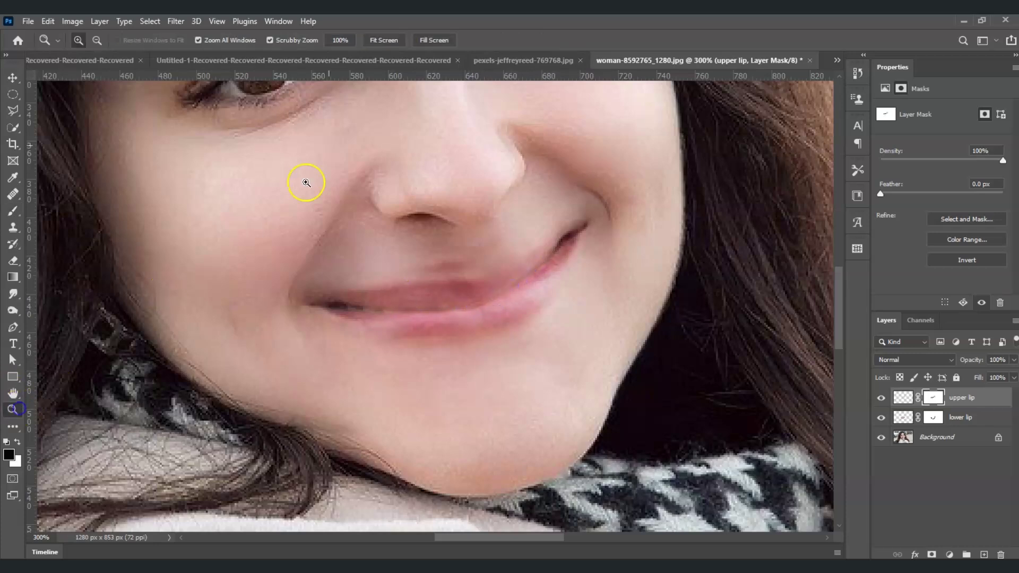
- Duplicate the Background layer to the top of the stack and hide the copy for before/after comparison
left_click(384, 41)
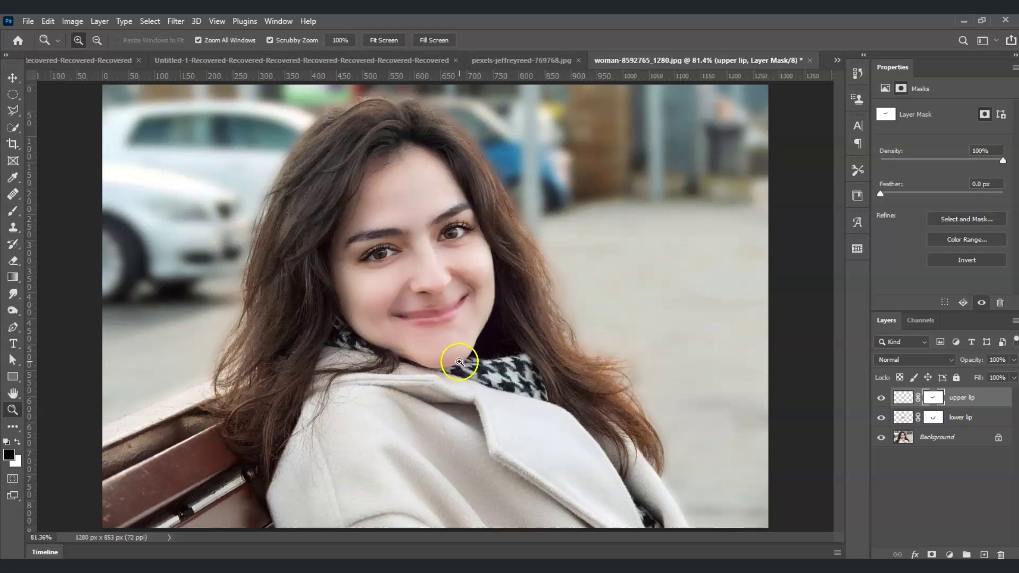
left_click(920, 440)
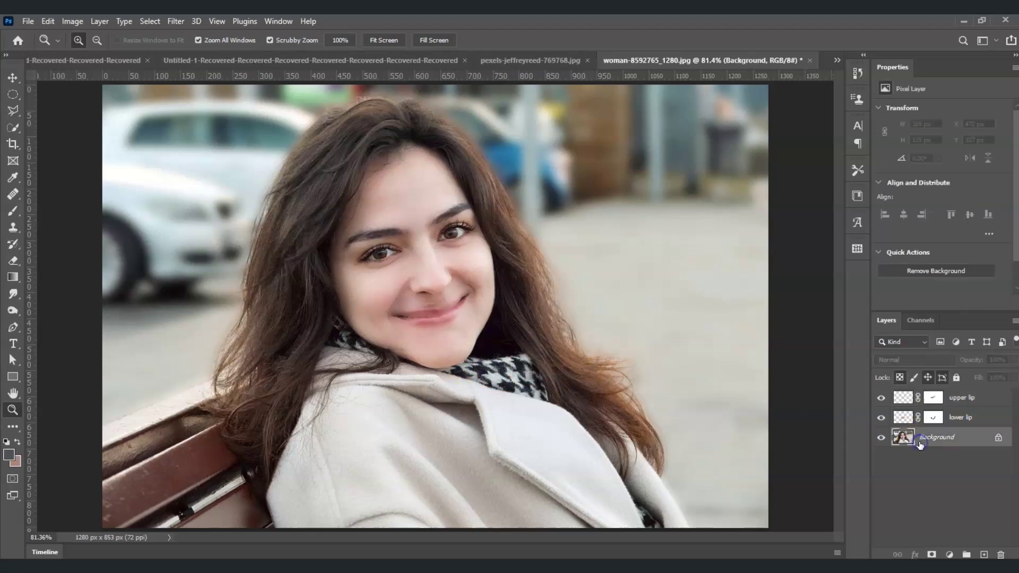
key("ctrl+j")
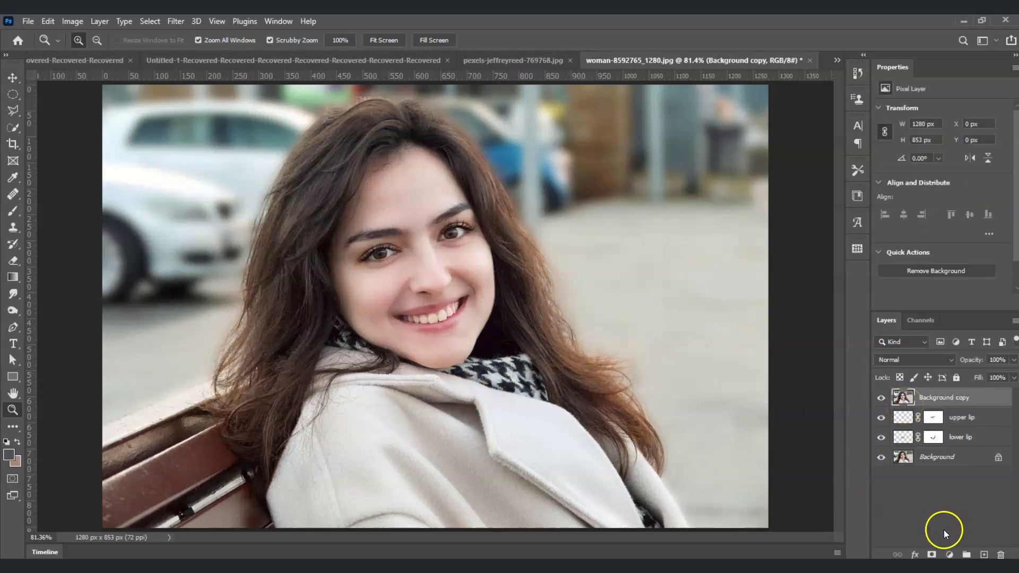
left_click(881, 401)
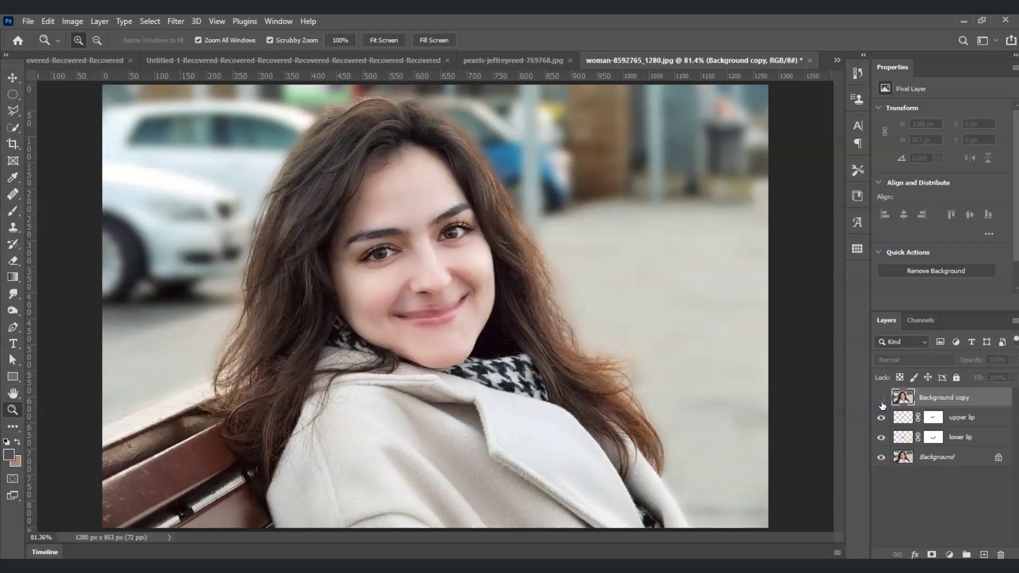